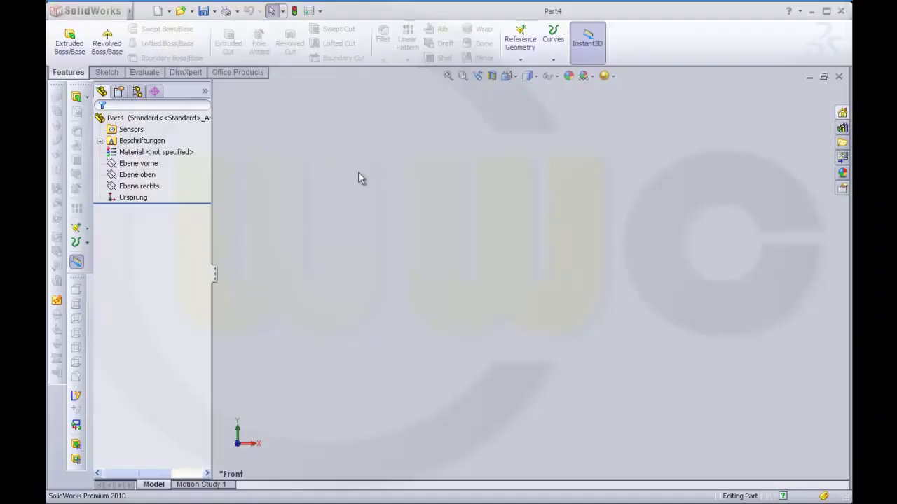
Start a new sketch on the Front Plane (Ebene vorne).
{"action": "left_click", "coordinate": [106, 72]}
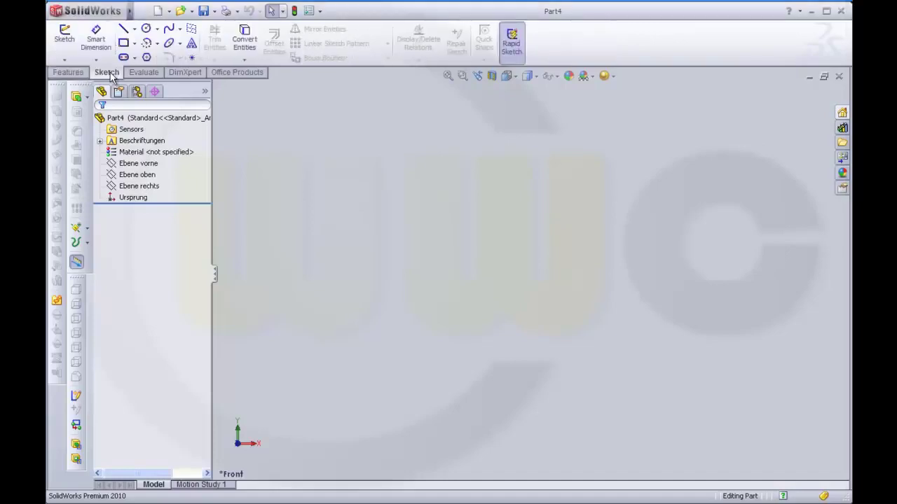
{"action": "left_click", "coordinate": [65, 35]}
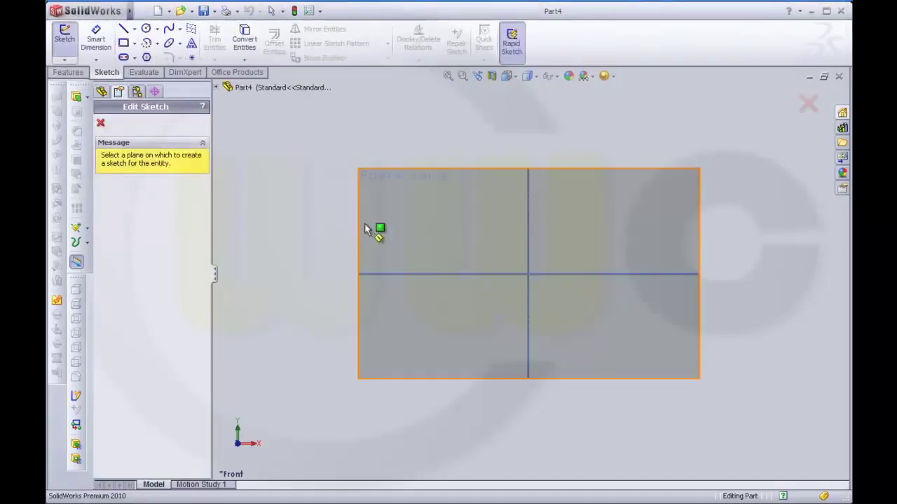
{"action": "left_click", "coordinate": [373, 228]}
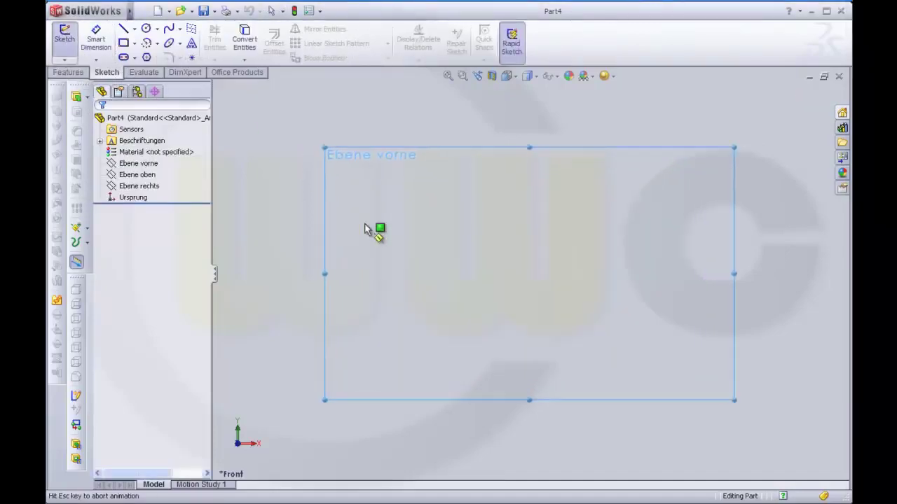
Draw two concentric circles on the origin with radii 10 and 50.
{"action": "left_click", "coordinate": [146, 28]}
{"action": "left_click_drag", "start_coordinate": [531, 274], "coordinate": [638, 303]}
{"action": "type", "text": "10"}
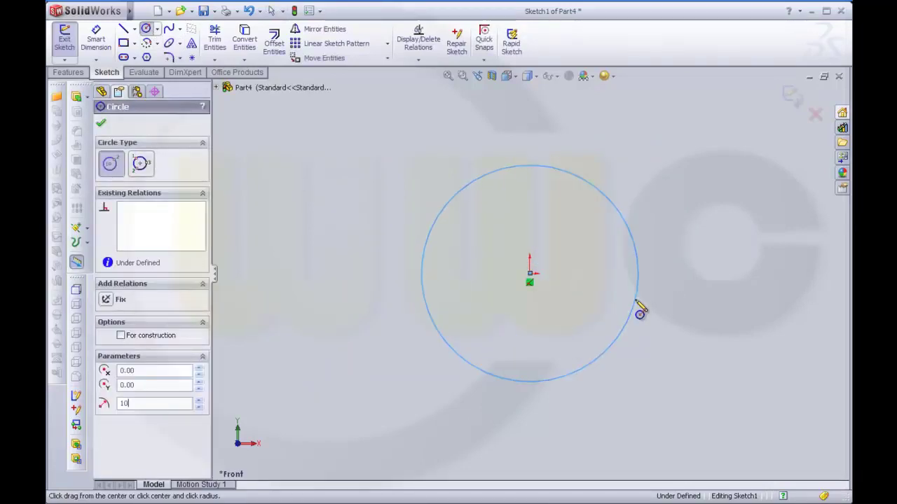
{"action": "key", "text": "Return"}
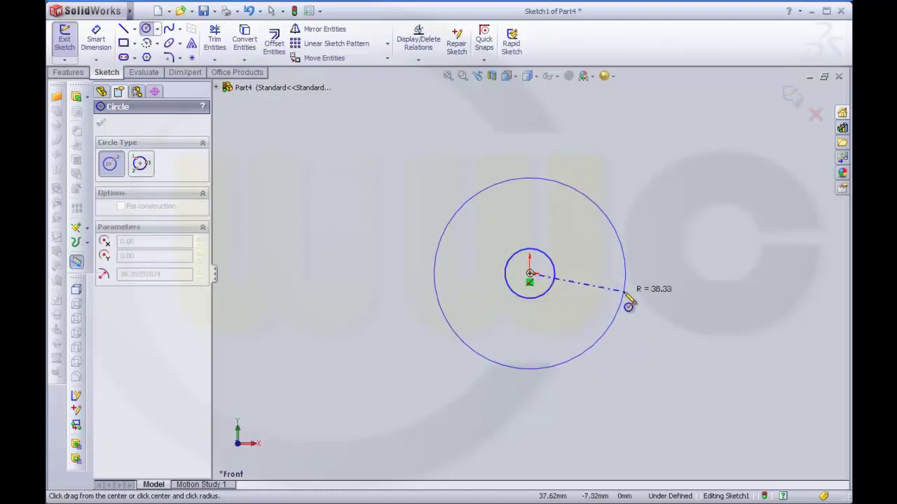
{"action": "left_click_drag", "start_coordinate": [531, 275], "coordinate": [624, 298]}
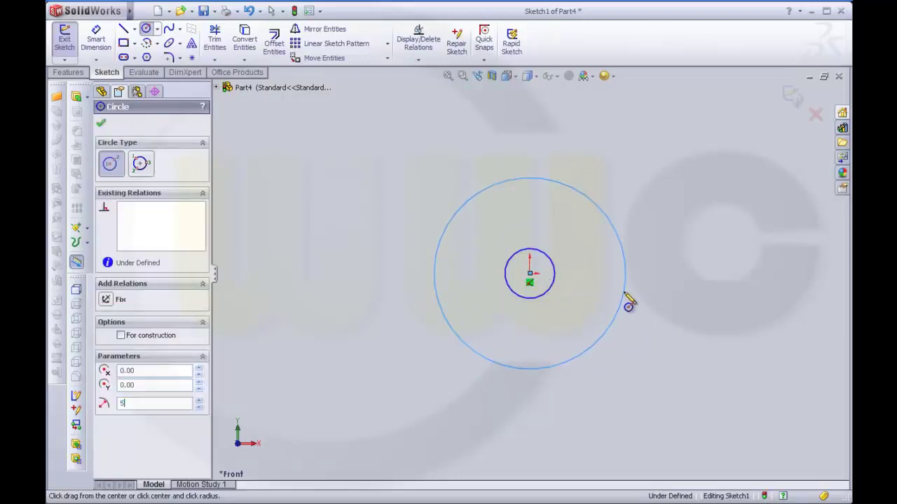
{"action": "left_click", "coordinate": [155, 404]}
{"action": "type", "text": "0"}
{"action": "key", "text": "Return"}
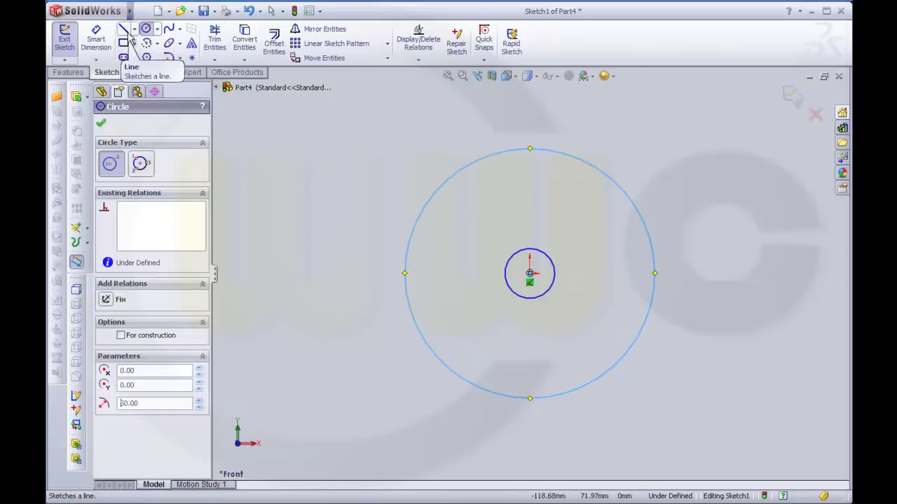
Draw a horizontal construction line from the origin to the large circle.
{"action": "key", "text": "Escape"}
{"action": "key", "text": "l"}
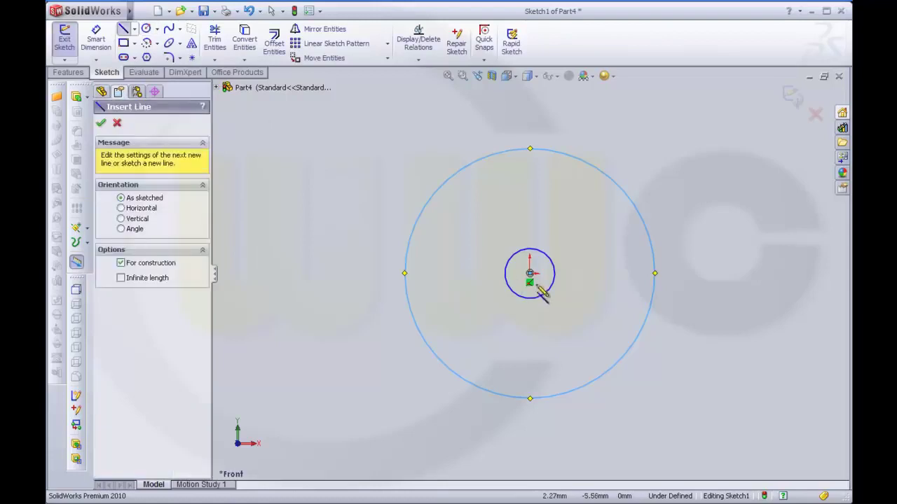
{"action": "left_click", "coordinate": [530, 273]}
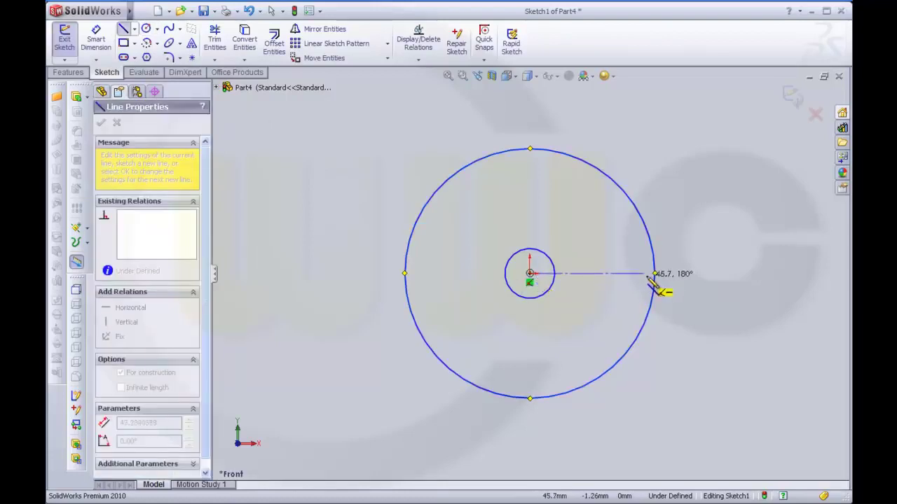
{"action": "left_click", "coordinate": [656, 273]}
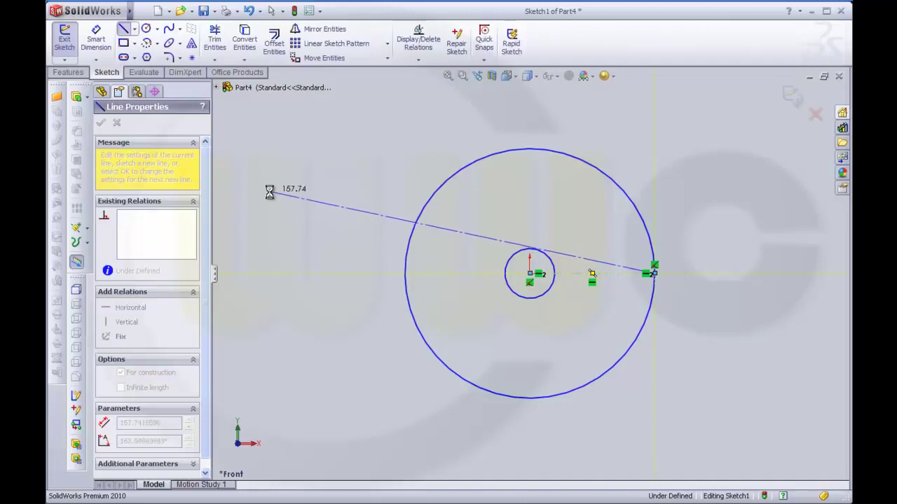
{"action": "key", "text": "Escape"}
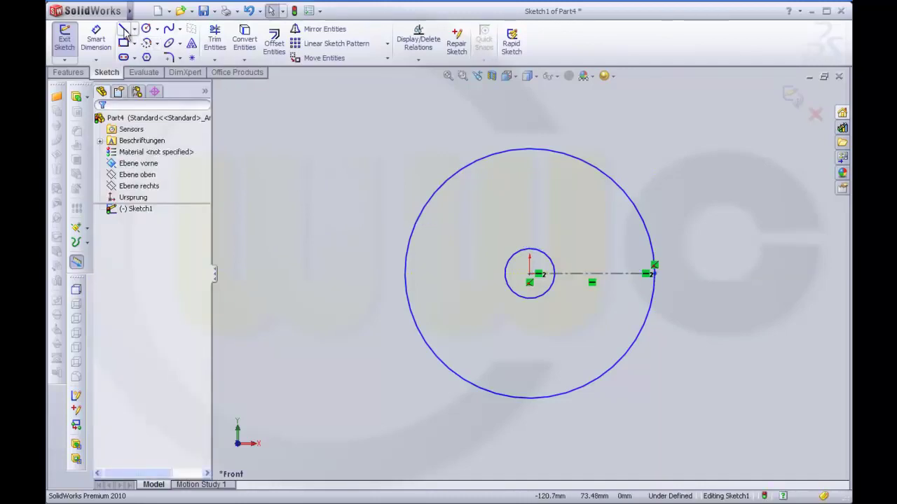
Draw two lines from the origin to the large circle, one above and one below the centreline.
{"action": "left_click", "coordinate": [536, 274]}
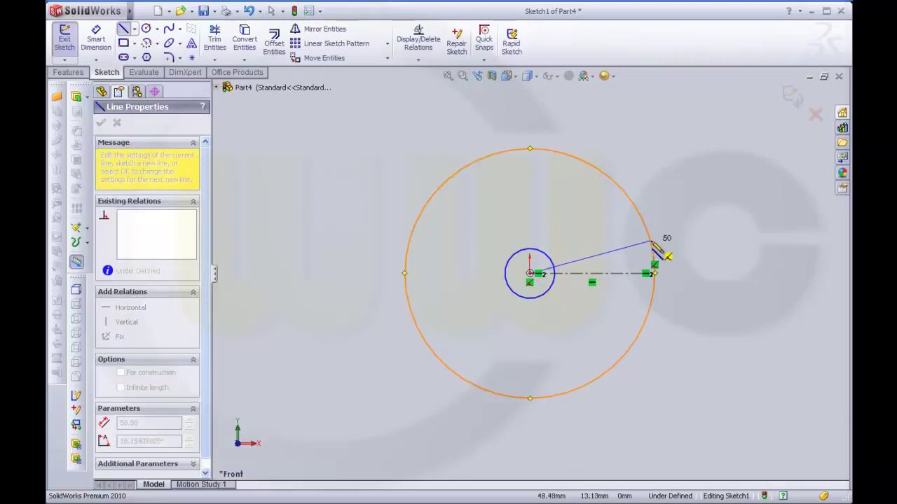
{"action": "left_click", "coordinate": [650, 242]}
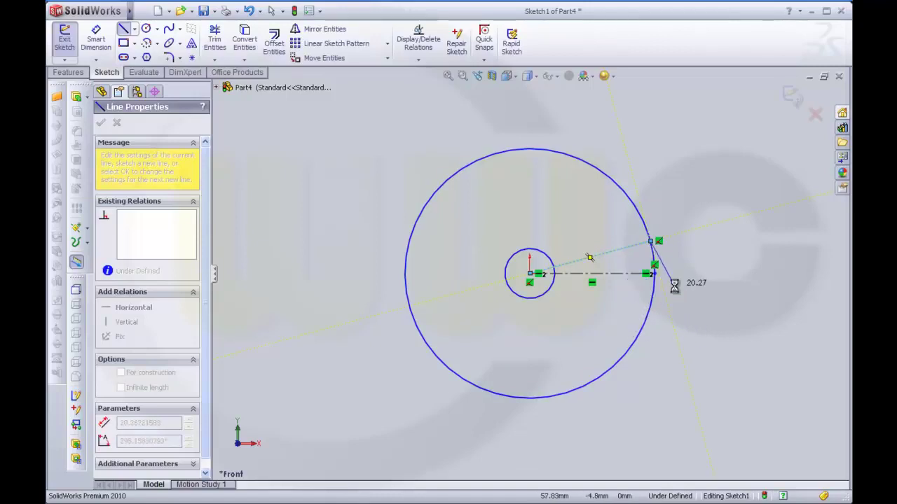
{"action": "key", "text": "Escape"}
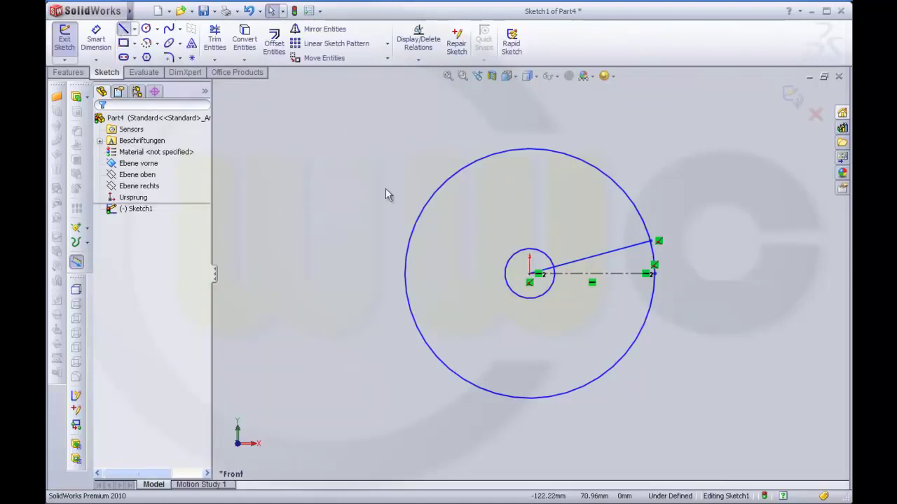
{"action": "key", "text": "Return"}
{"action": "left_click", "coordinate": [530, 275]}
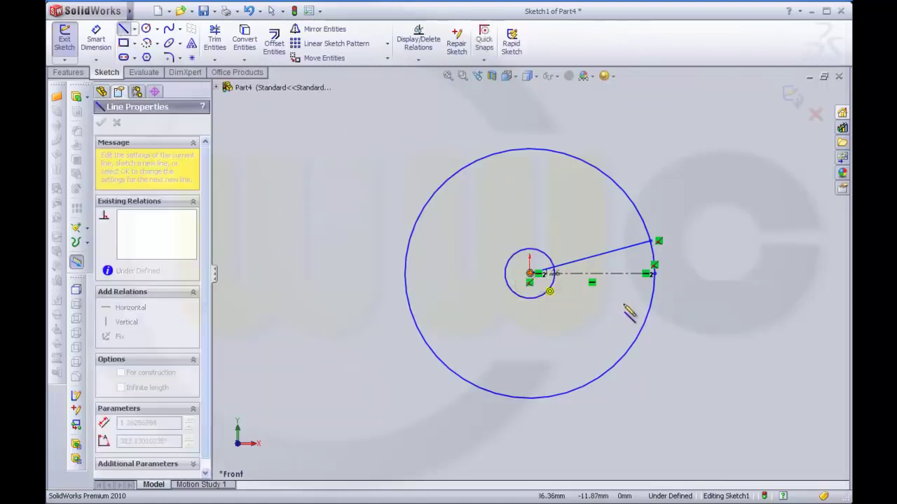
{"action": "left_click", "coordinate": [656, 307]}
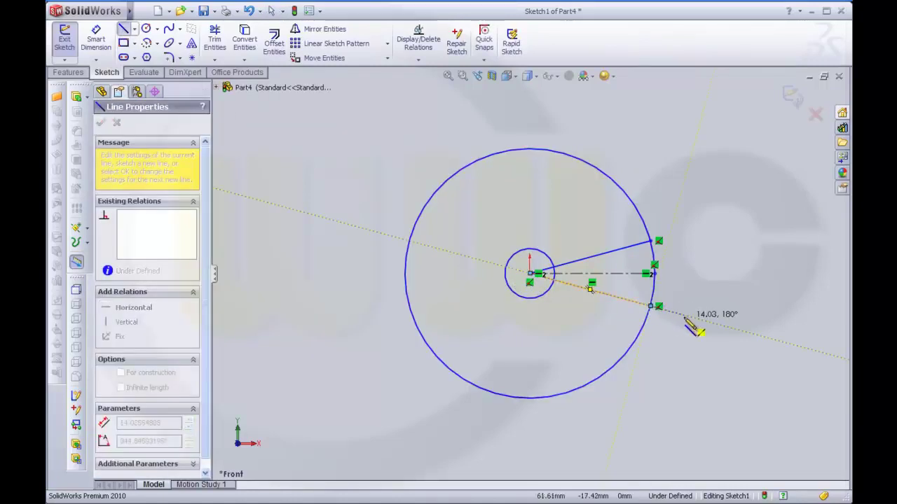
{"action": "key", "text": "Escape"}
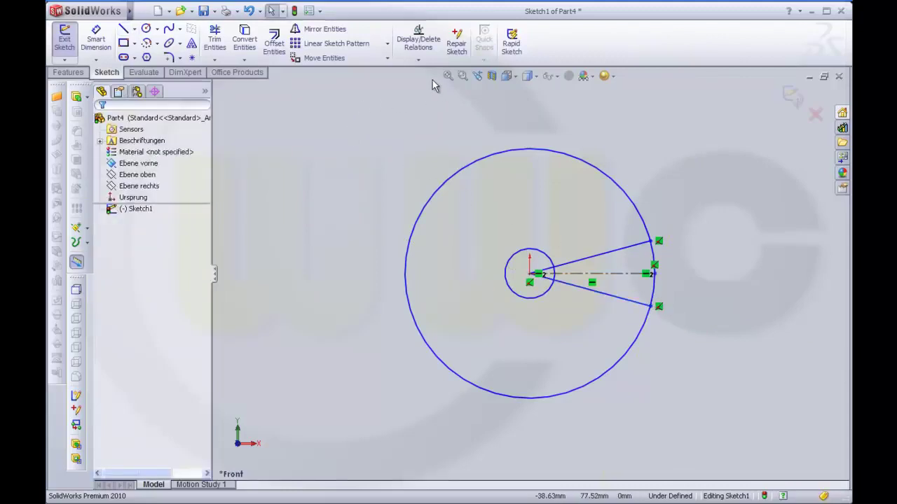
{"action": "left_click", "coordinate": [96, 40]}
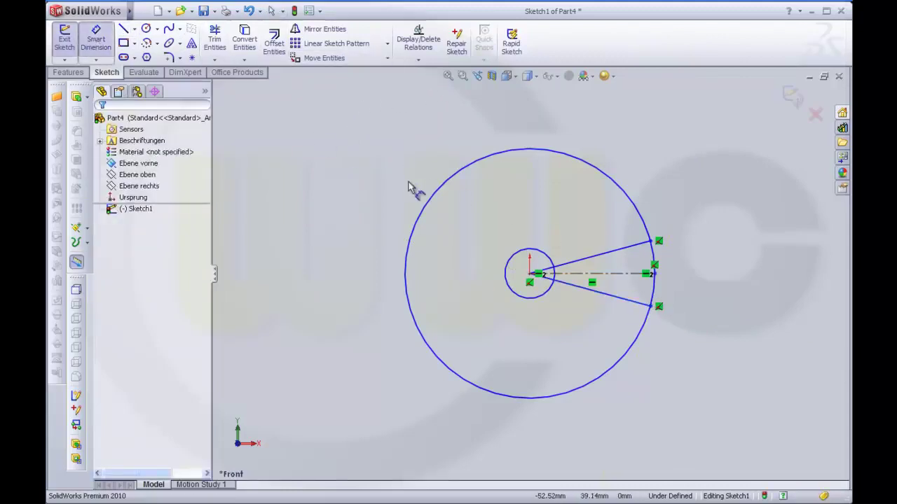
Dimension the large circle Ø100 and the small circle Ø20.
{"action": "left_click", "coordinate": [438, 197]}
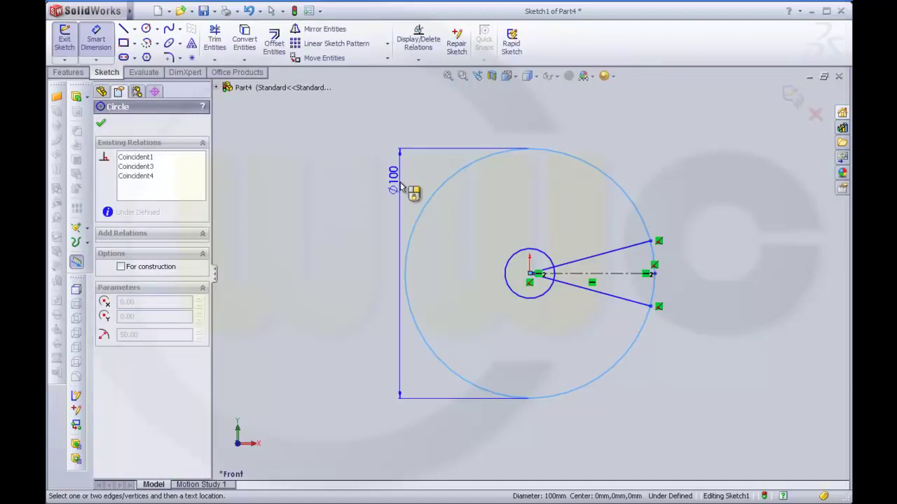
{"action": "left_click", "coordinate": [527, 257]}
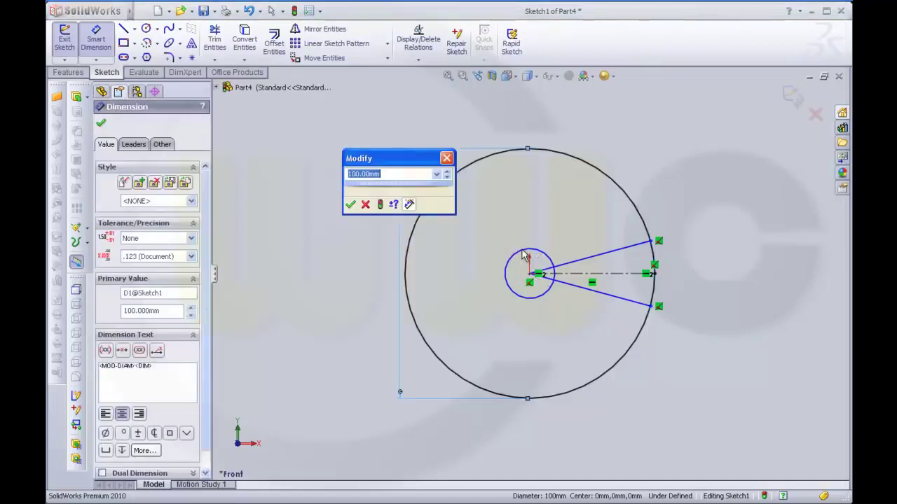
{"action": "left_click", "coordinate": [351, 205]}
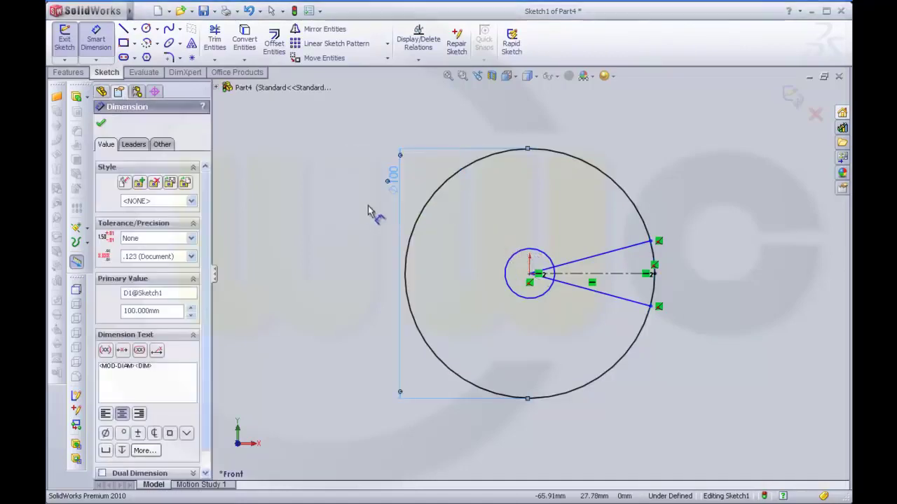
{"action": "left_click", "coordinate": [511, 247]}
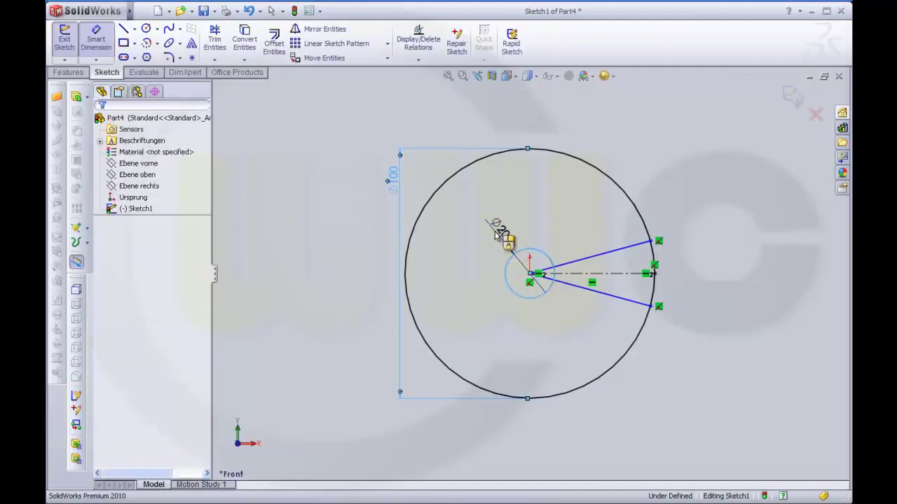
{"action": "left_click", "coordinate": [496, 236]}
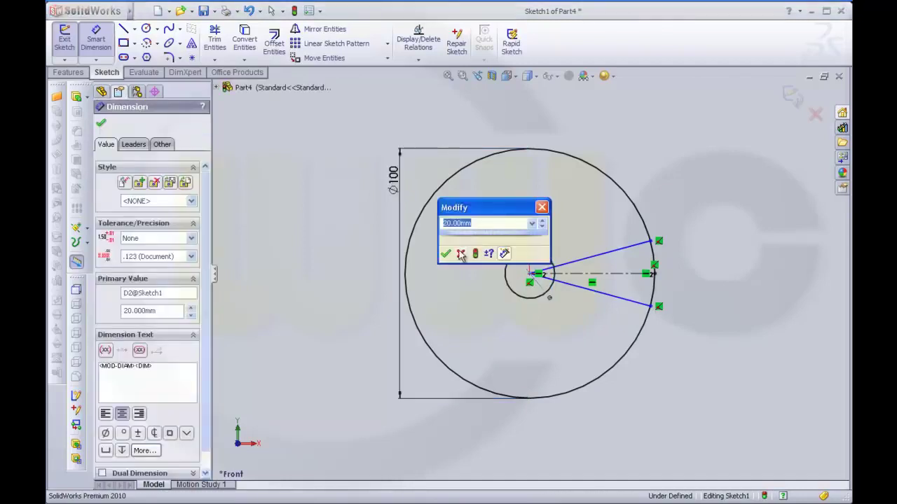
{"action": "left_click", "coordinate": [445, 254]}
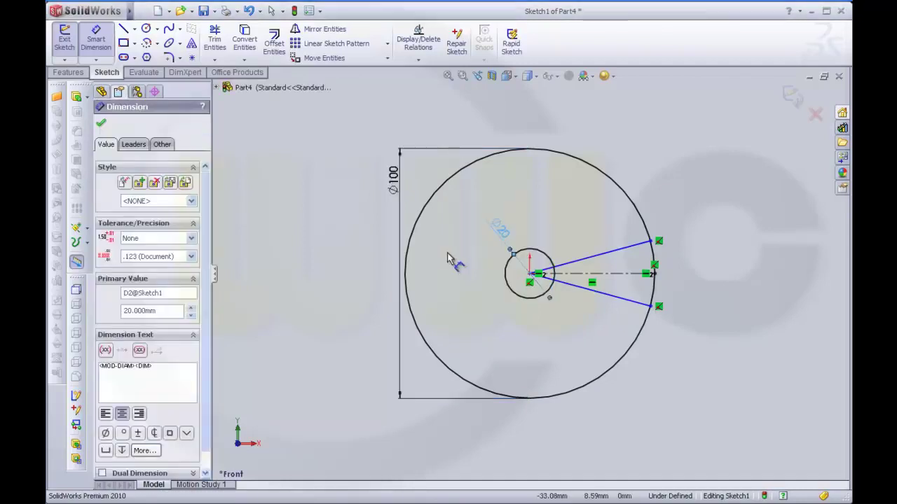
Set a 15° angle dimension between the two wedge lines.
{"action": "left_click", "coordinate": [625, 258]}
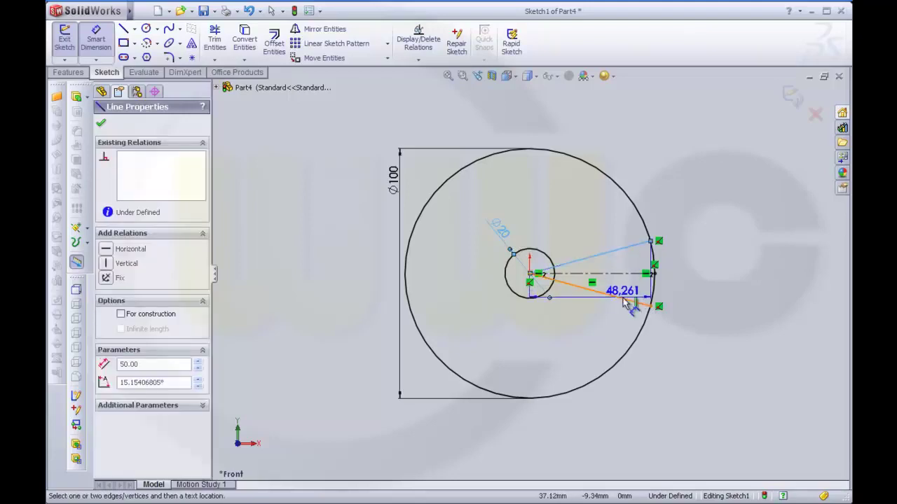
{"action": "left_click", "coordinate": [635, 299]}
{"action": "left_click", "coordinate": [716, 281]}
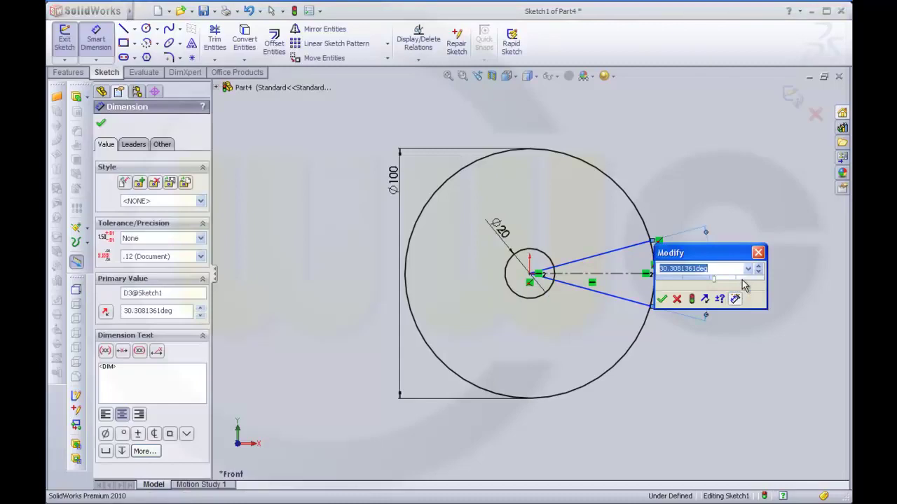
{"action": "key", "text": "Return"}
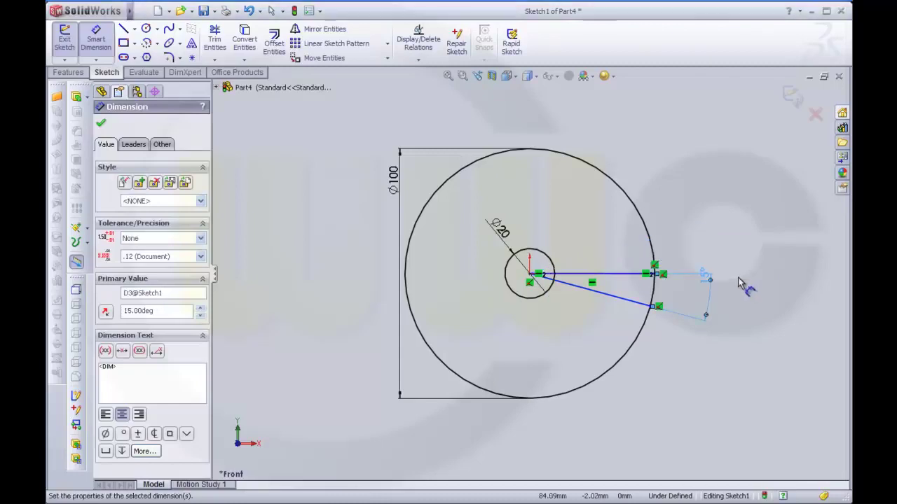
{"action": "left_click", "coordinate": [103, 125]}
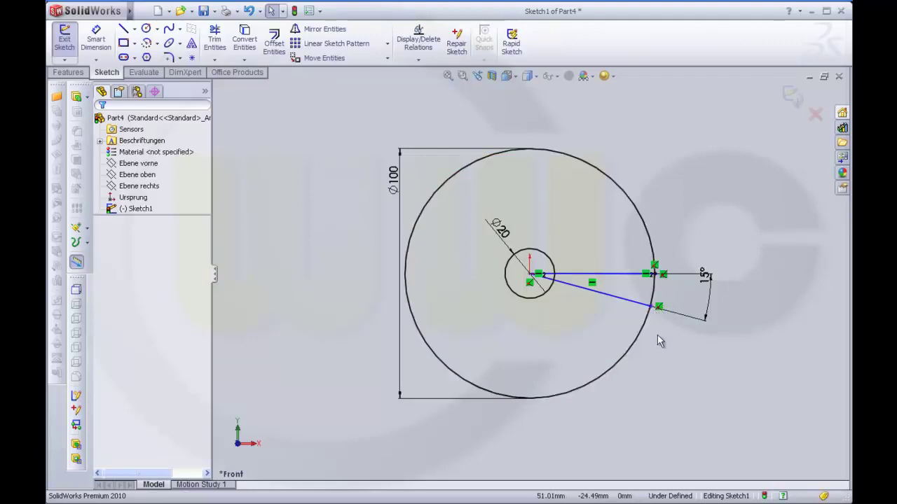
Add a Symmetric relation between the two wedge lines about the horizontal centerline.
{"action": "left_click", "coordinate": [652, 303]}
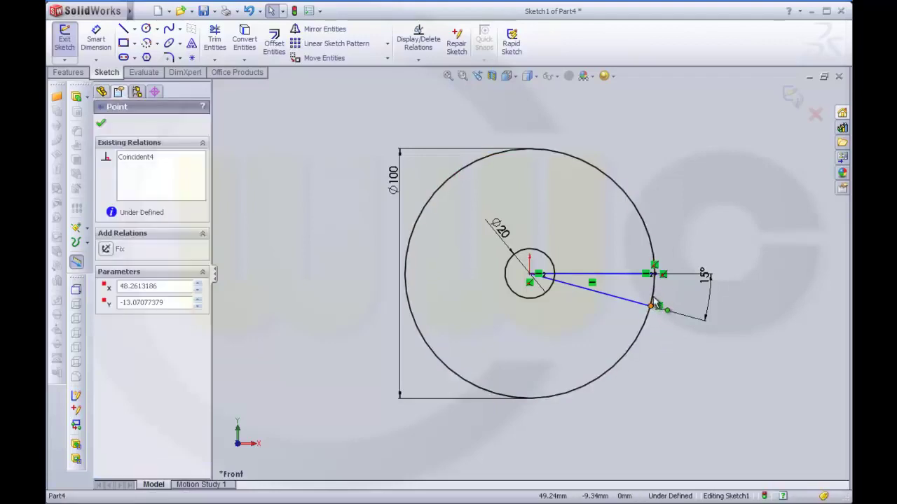
{"action": "left_click_drag", "start_coordinate": [652, 303], "coordinate": [655, 290]}
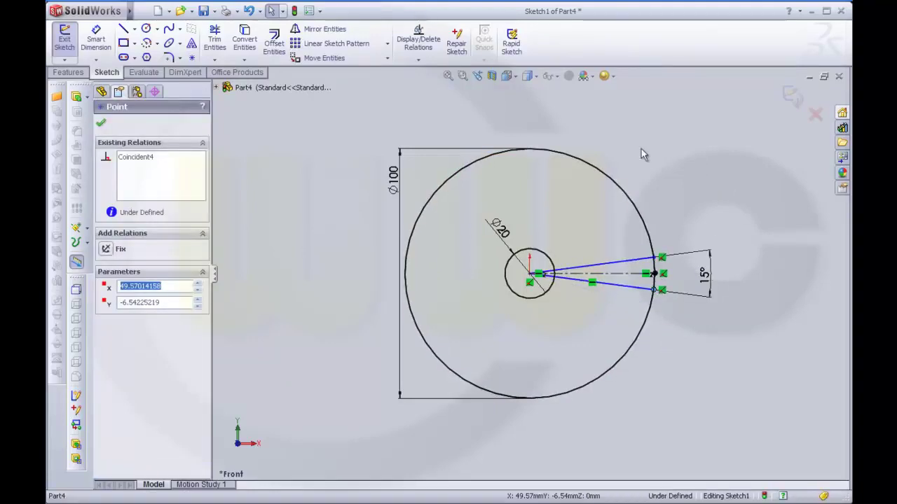
{"action": "left_click", "coordinate": [224, 132]}
{"action": "left_click", "coordinate": [419, 59]}
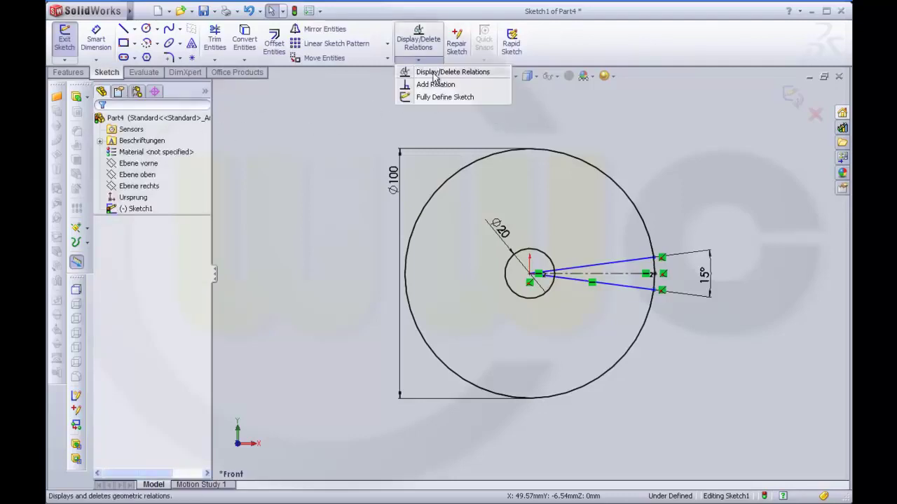
{"action": "left_click", "coordinate": [436, 84]}
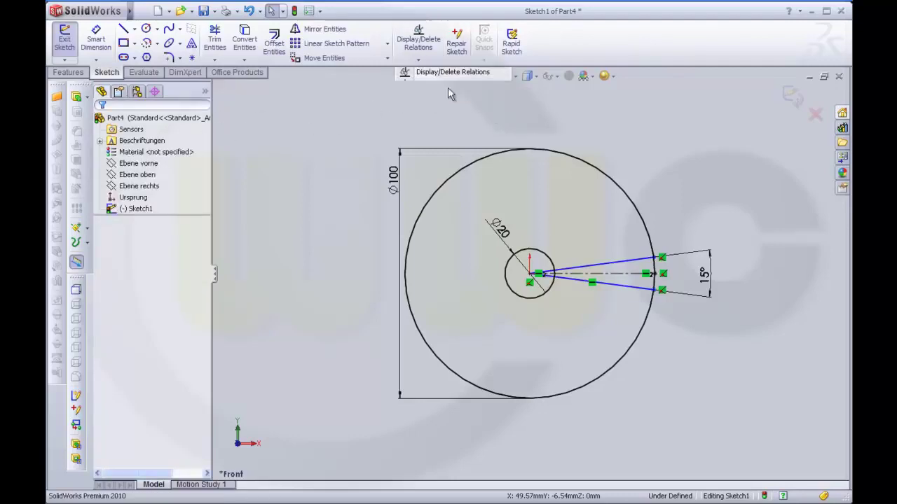
{"action": "left_click", "coordinate": [627, 266]}
{"action": "left_click", "coordinate": [635, 292]}
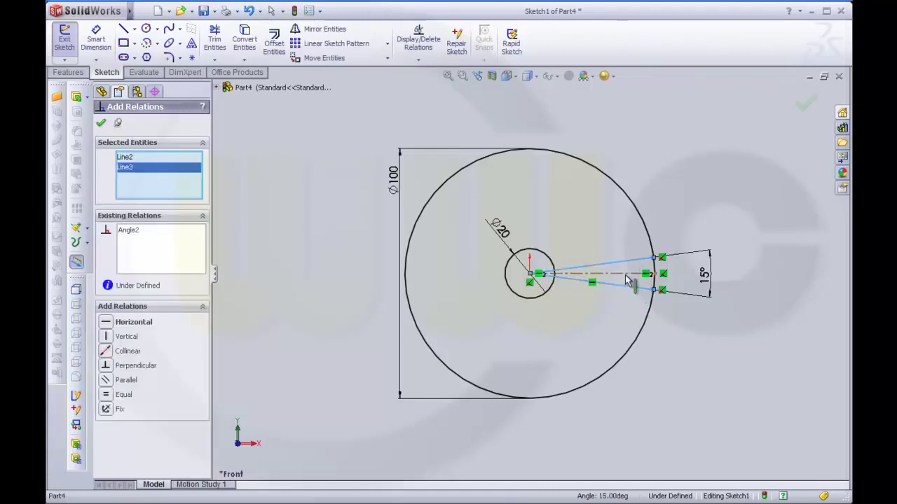
{"action": "left_click", "coordinate": [626, 274]}
{"action": "left_click", "coordinate": [109, 396]}
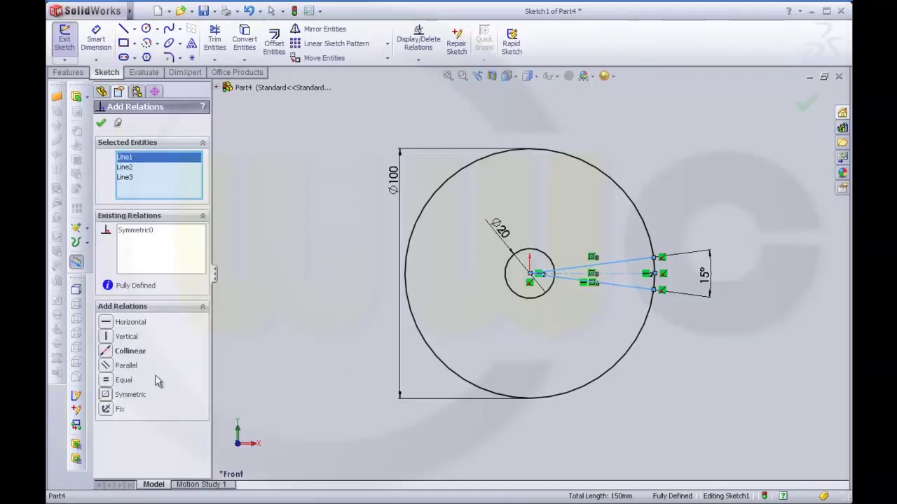
{"action": "left_click", "coordinate": [102, 125]}
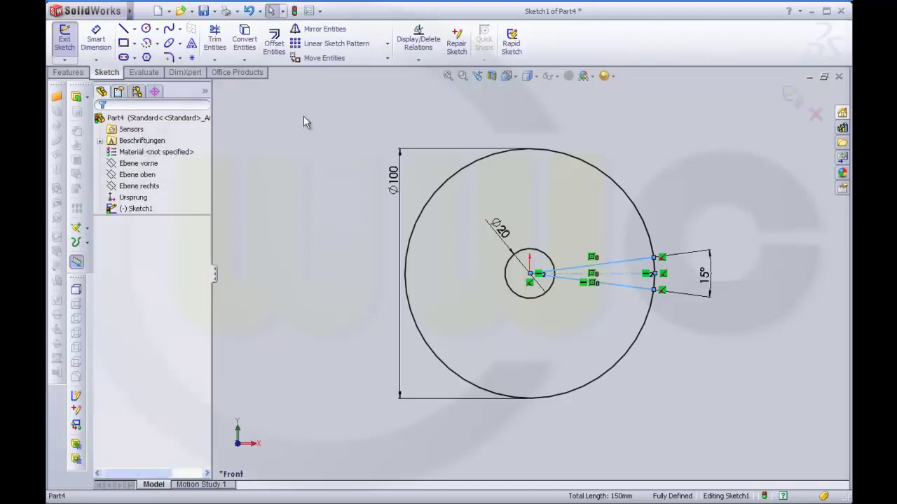
Trim away the Ø100 circle, the line segments inside the small circle, and the arc between the lines.
{"action": "scroll", "coordinate": [569, 308], "scroll_direction": "down", "scroll_amount": 2}
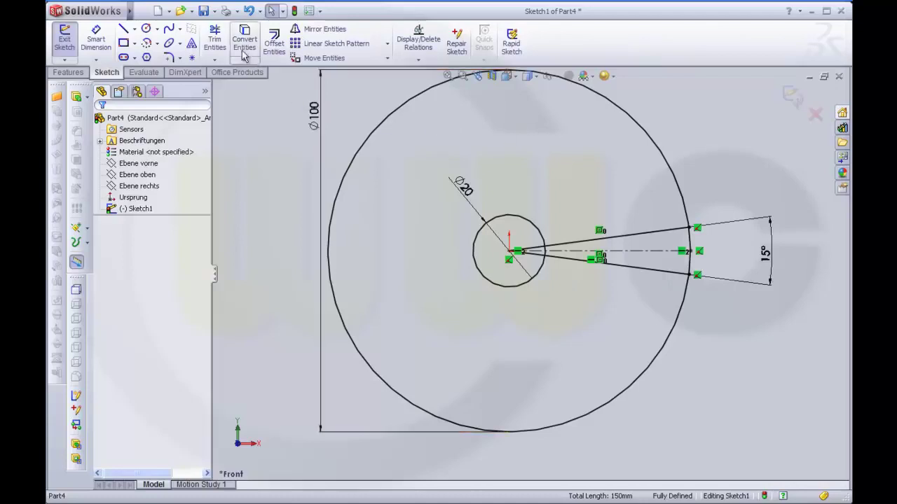
{"action": "left_click", "coordinate": [214, 38]}
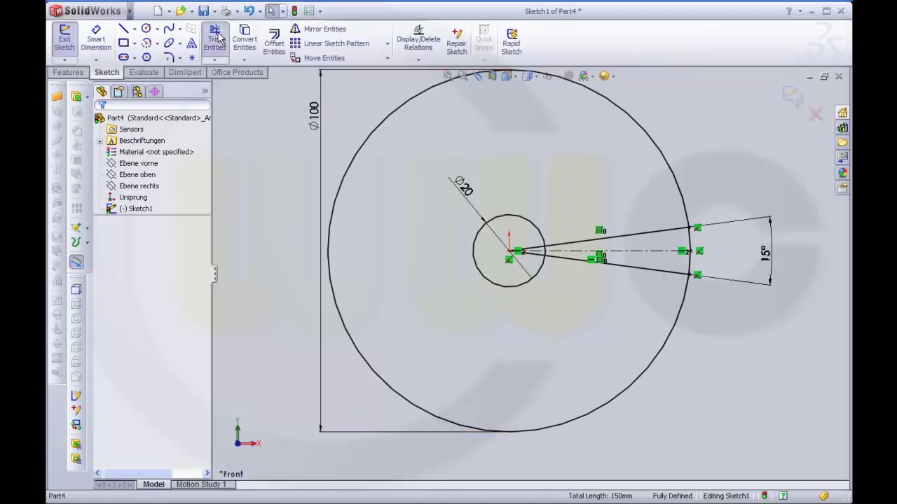
{"action": "left_click", "coordinate": [377, 131]}
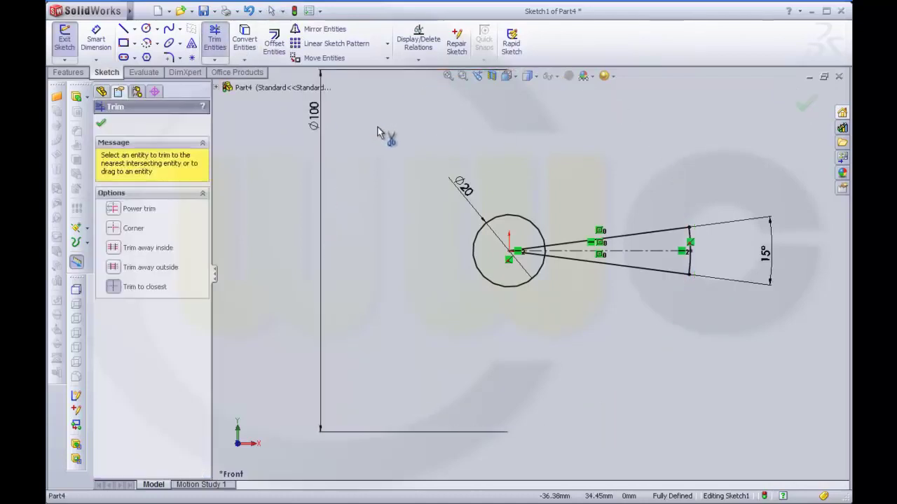
{"action": "left_click", "coordinate": [538, 255]}
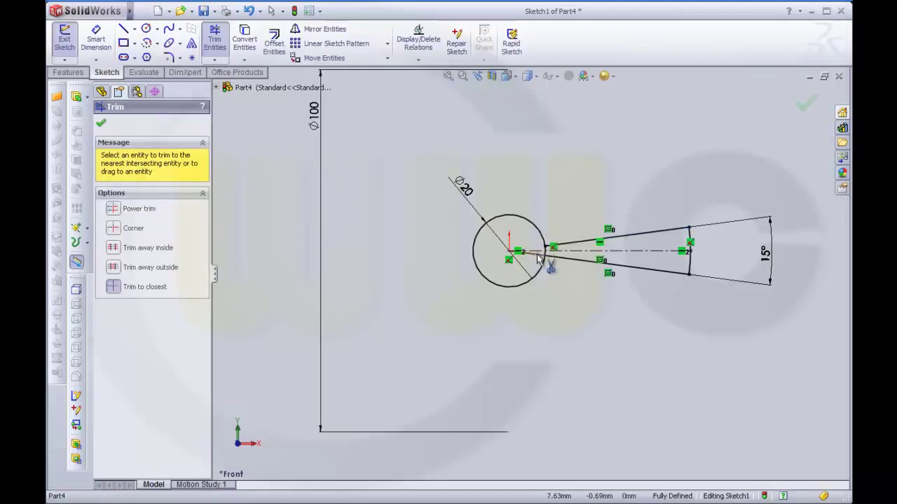
{"action": "left_click", "coordinate": [537, 260]}
{"action": "scroll", "coordinate": [550, 260], "scroll_direction": "down", "scroll_amount": 1}
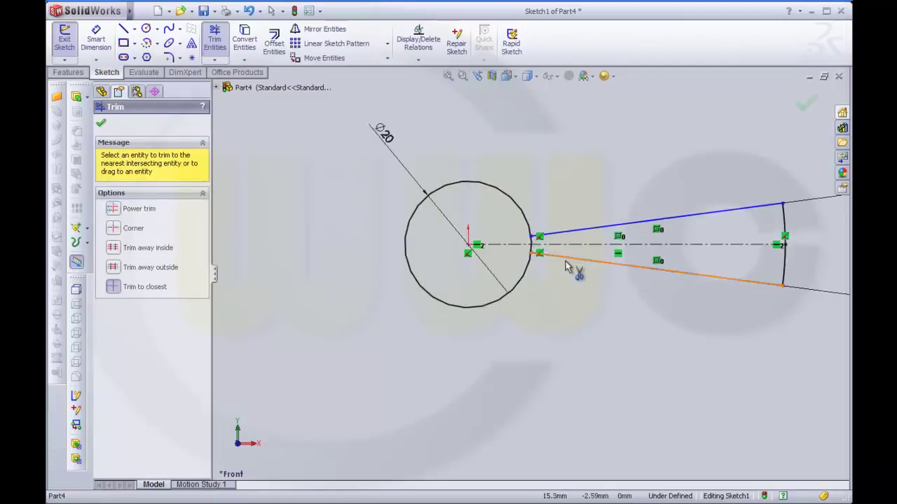
{"action": "scroll", "coordinate": [522, 247], "scroll_direction": "down", "scroll_amount": 3}
{"action": "scroll", "coordinate": [497, 236], "scroll_direction": "down", "scroll_amount": 2}
{"action": "left_click", "coordinate": [492, 230]}
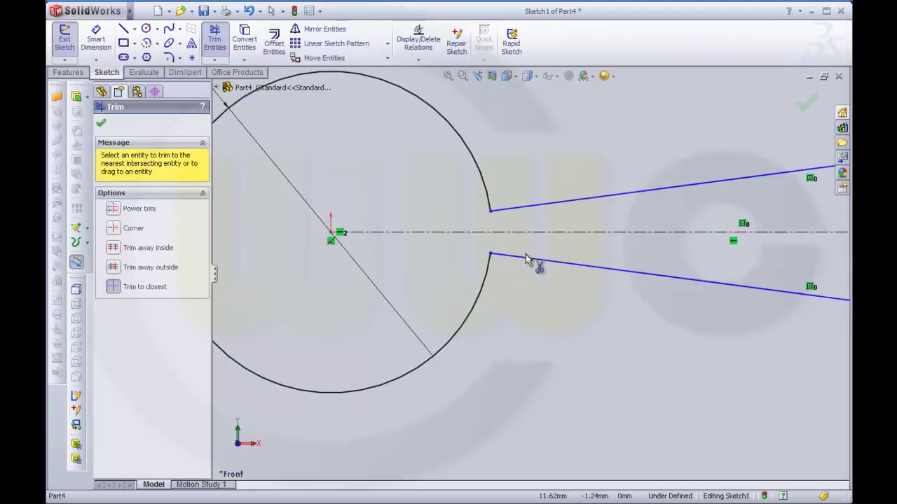
{"action": "scroll", "coordinate": [543, 265], "scroll_direction": "up", "scroll_amount": 2}
Add a Coincident relation between the upper line and the small circle's centre point.
{"action": "left_click", "coordinate": [414, 61]}
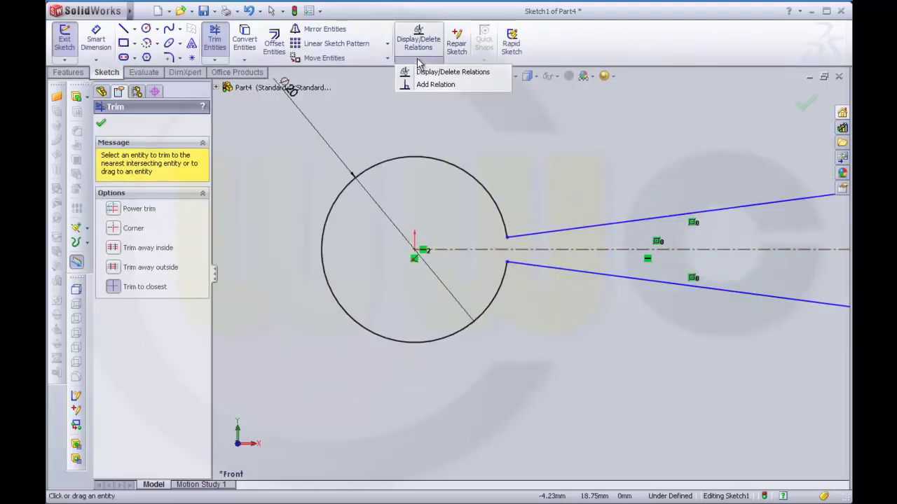
{"action": "left_click", "coordinate": [429, 83]}
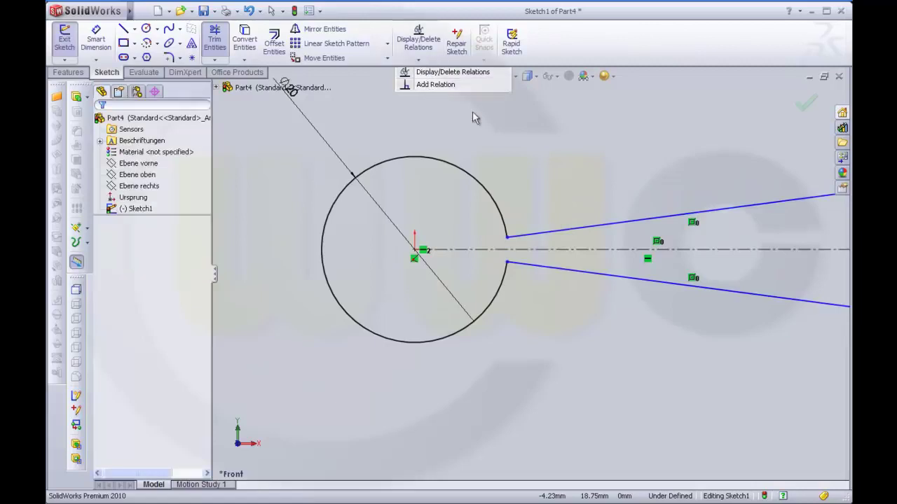
{"action": "left_click", "coordinate": [415, 250]}
{"action": "left_click", "coordinate": [545, 232]}
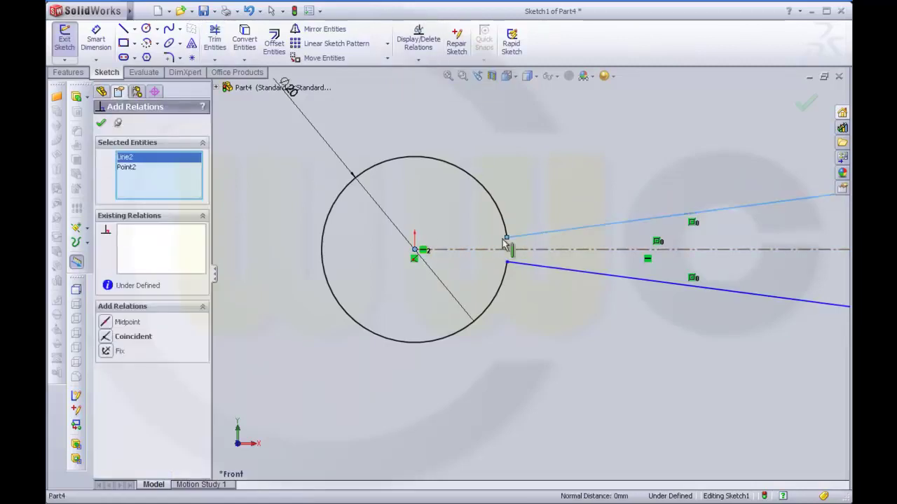
{"action": "left_click", "coordinate": [106, 338]}
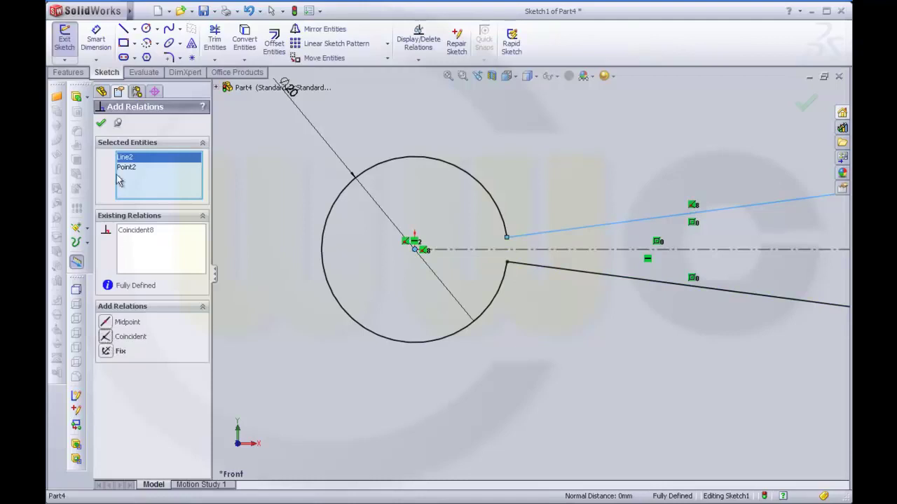
{"action": "left_click", "coordinate": [102, 125]}
{"action": "scroll", "coordinate": [535, 316], "scroll_direction": "up", "scroll_amount": 1}
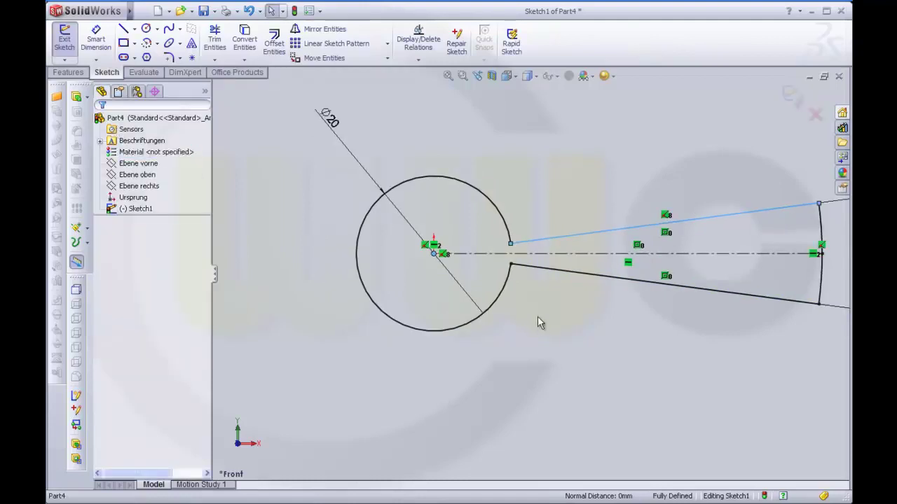
{"action": "scroll", "coordinate": [537, 316], "scroll_direction": "up", "scroll_amount": 1}
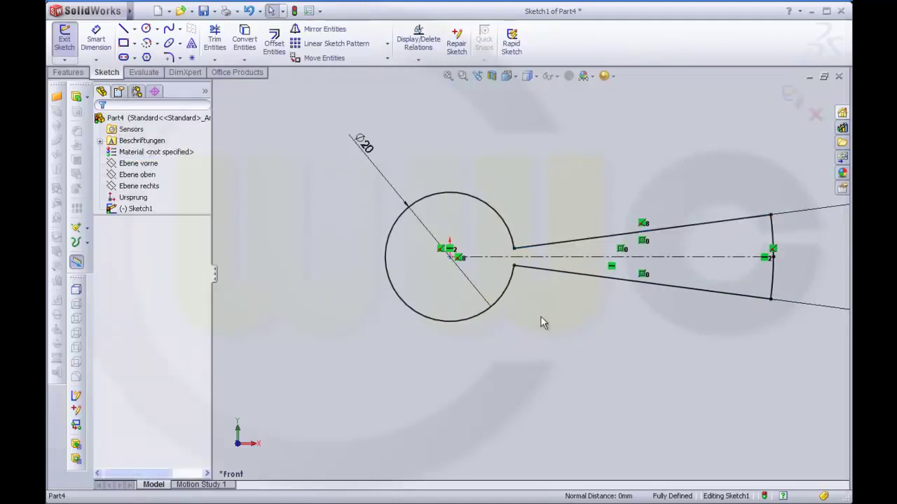
Round both junctions between the small circle and the two lines with 5 mm sketch fillets.
{"action": "left_click", "coordinate": [169, 58]}
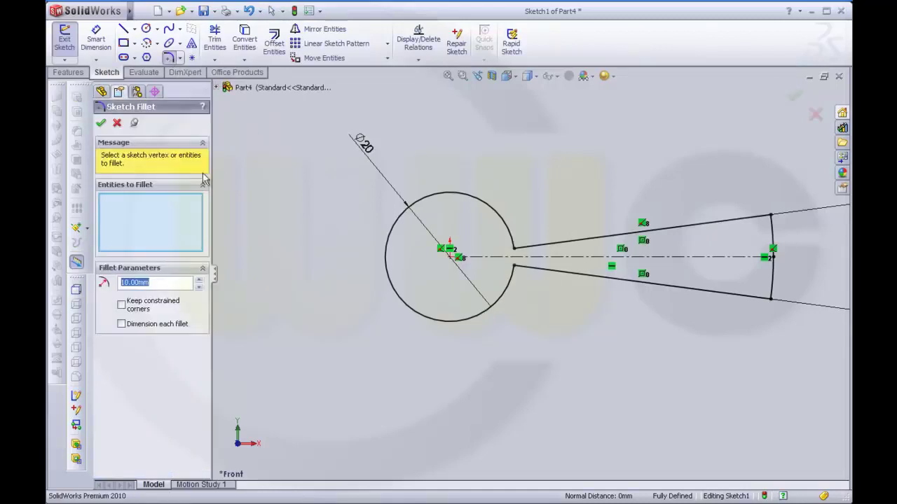
{"action": "type", "text": "5"}
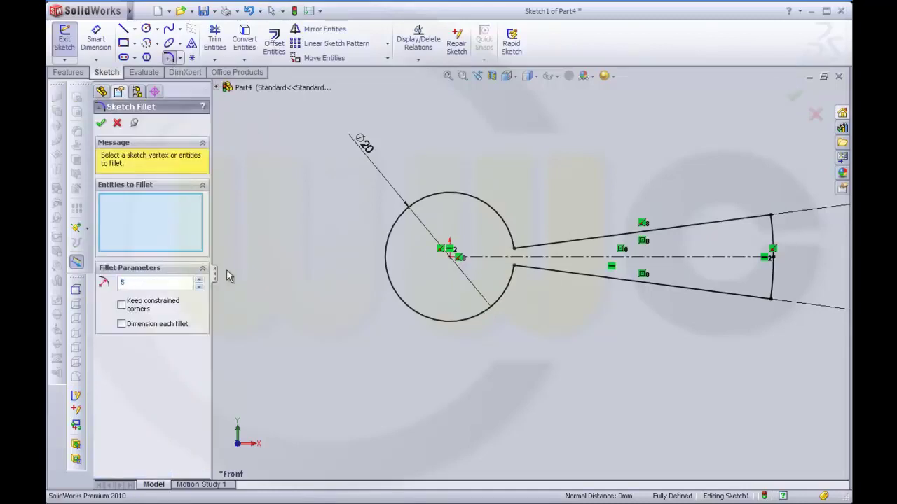
{"action": "left_click", "coordinate": [521, 283]}
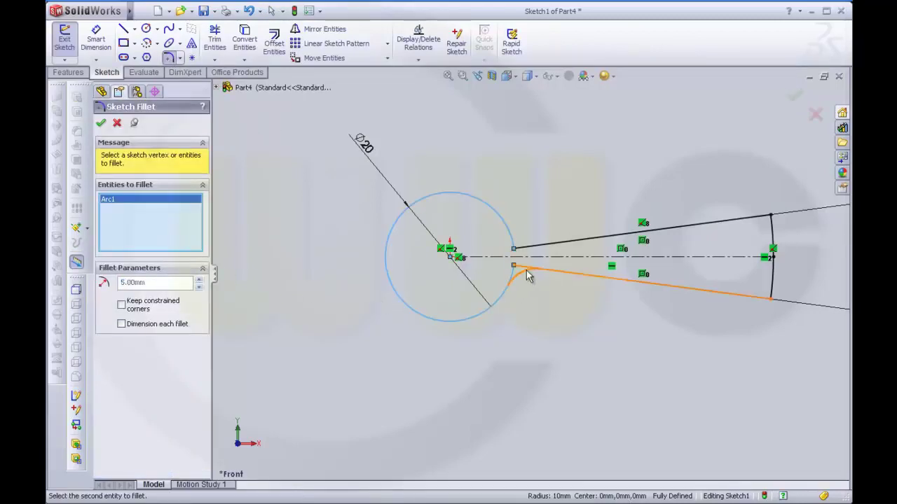
{"action": "left_click", "coordinate": [528, 272]}
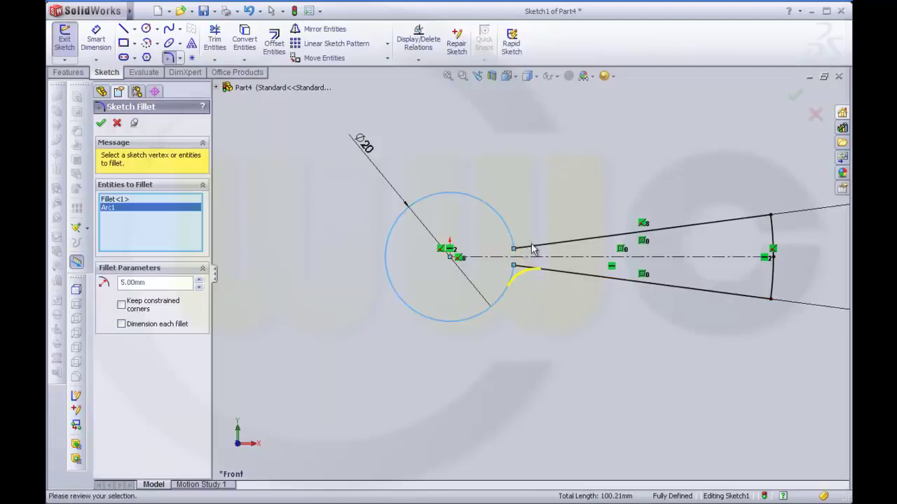
{"action": "left_click", "coordinate": [536, 245]}
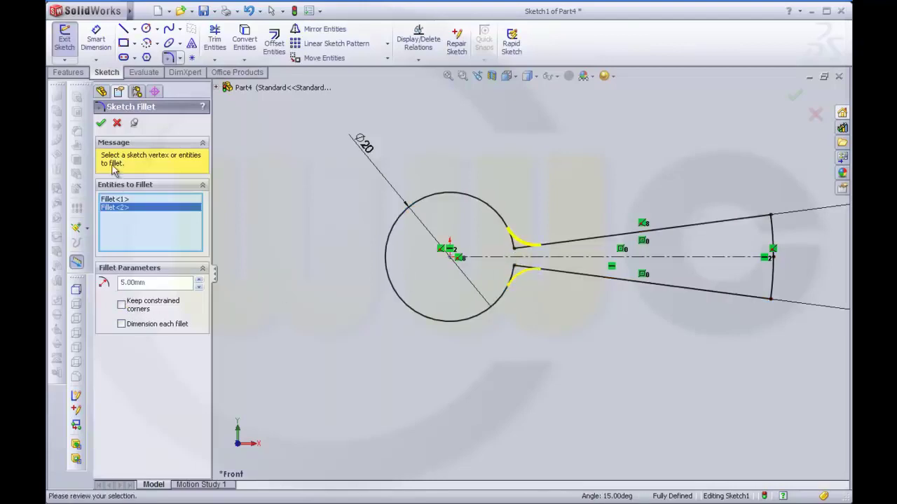
{"action": "left_click", "coordinate": [101, 122]}
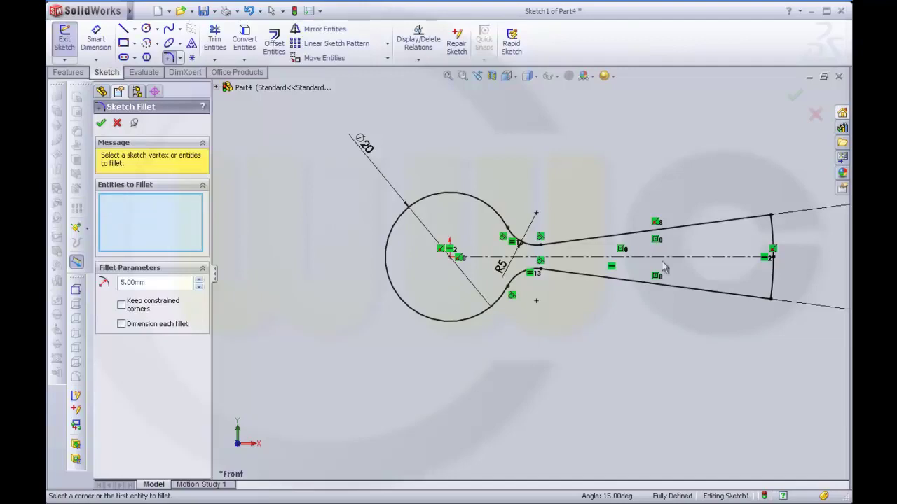
{"action": "left_click", "coordinate": [794, 99]}
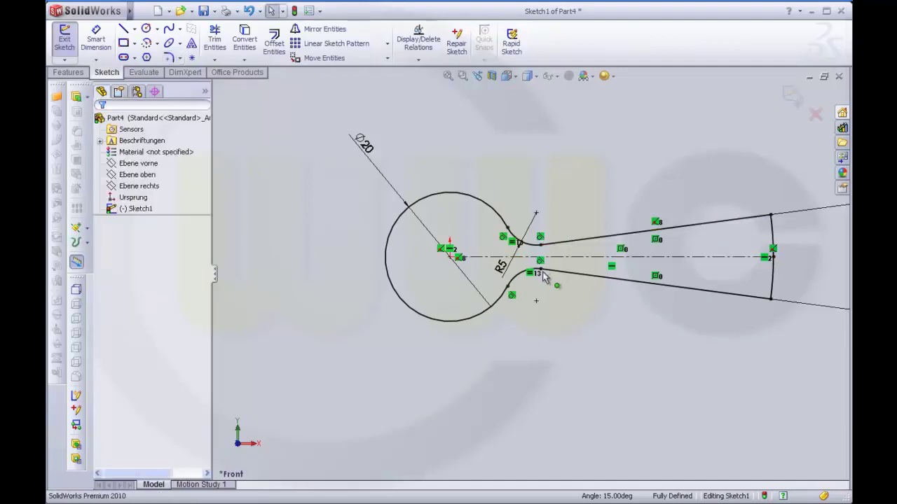
{"action": "mouse_move", "coordinate": [515, 355]}
{"action": "middle_mouse_down"}
{"action": "mouse_move", "coordinate": [504, 301]}
{"action": "mouse_move", "coordinate": [517, 301]}
{"action": "middle_mouse_up"}
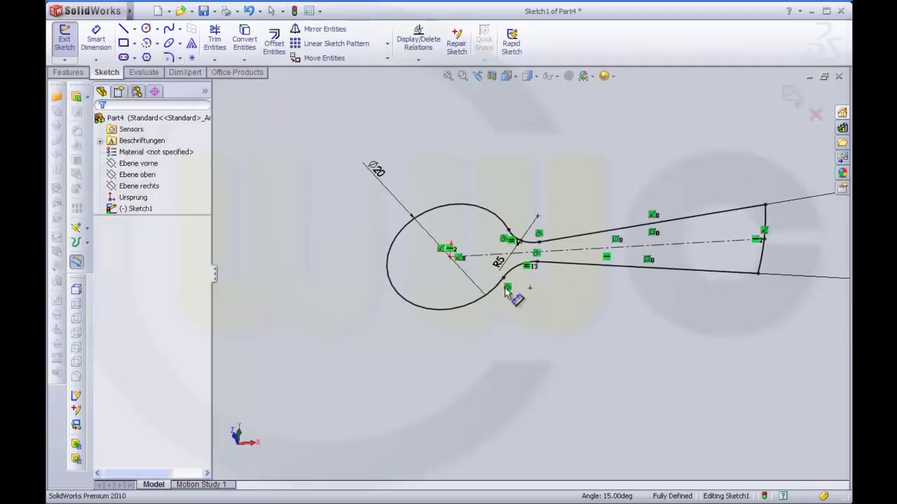
{"action": "left_click", "coordinate": [68, 73]}
Extrude the keyhole sketch 5 mm blind to create Boss-Extrude1.
{"action": "left_click", "coordinate": [69, 40]}
{"action": "type", "text": "5"}
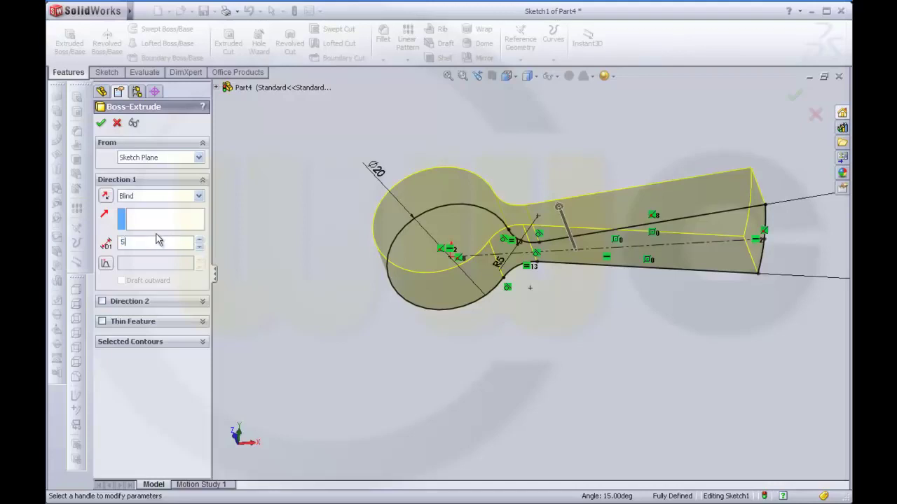
{"action": "key", "text": "Return"}
{"action": "left_click", "coordinate": [102, 124]}
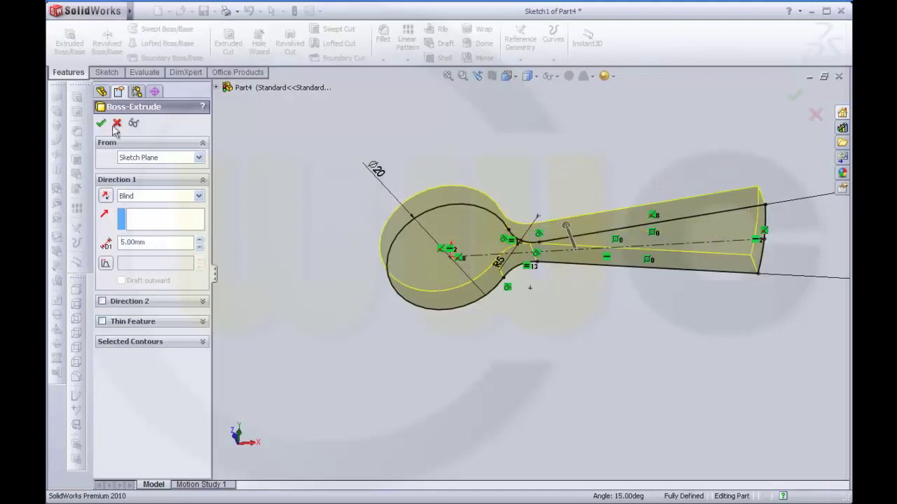
{"action": "middle_click_drag", "start_coordinate": [544, 324], "coordinate": [538, 305]}
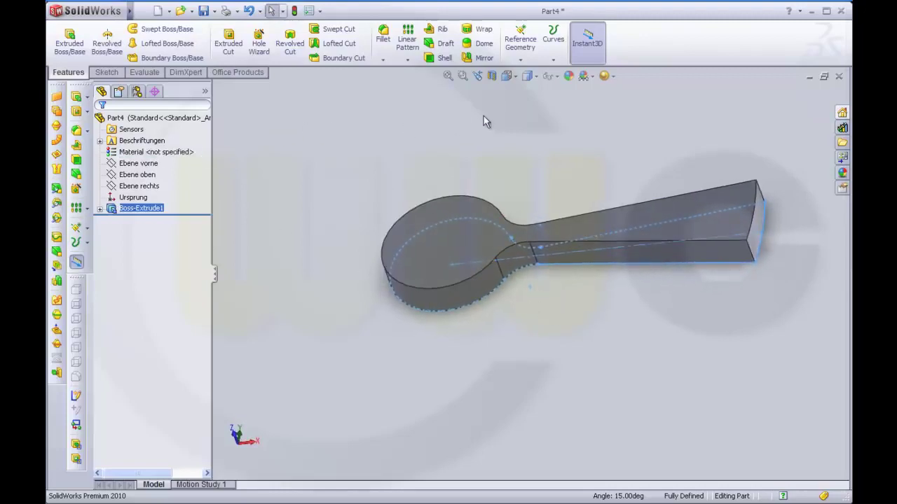
Start a helix on the Front Plane and sketch a radius-50 circle at the spoon's origin.
{"action": "left_click", "coordinate": [553, 59]}
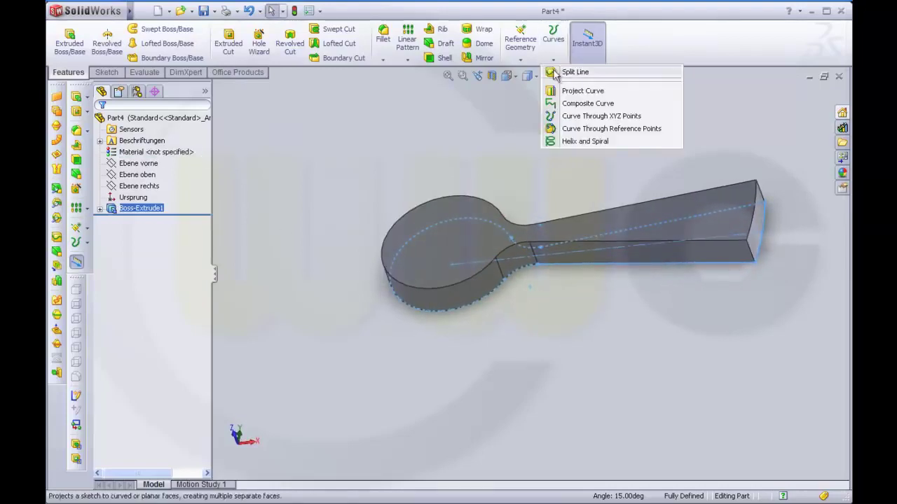
{"action": "left_click", "coordinate": [578, 141]}
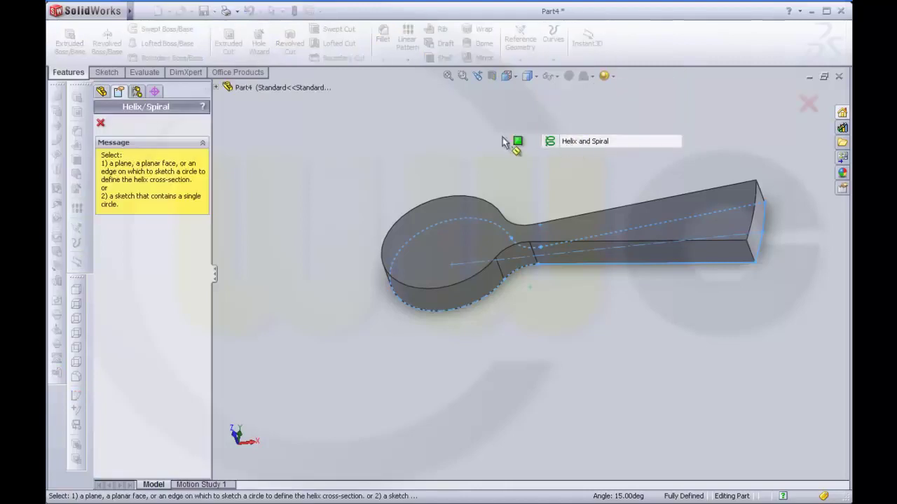
{"action": "left_click", "coordinate": [218, 88]}
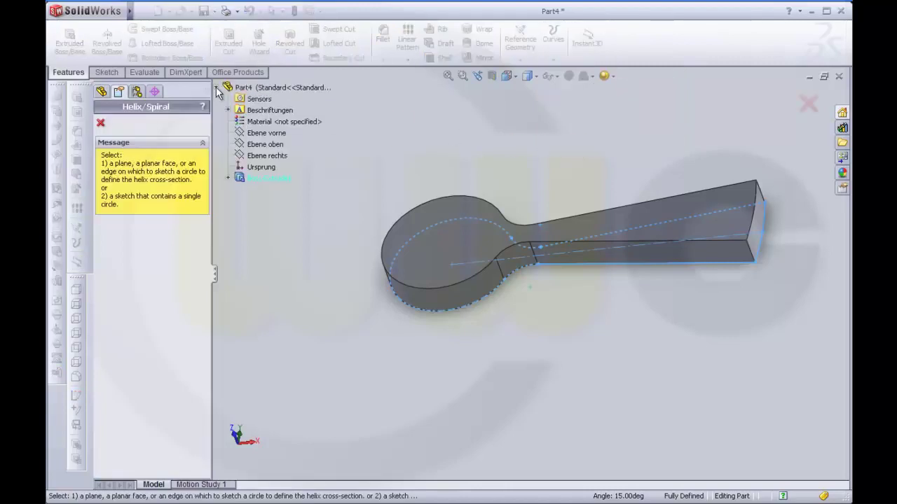
{"action": "left_click", "coordinate": [267, 134]}
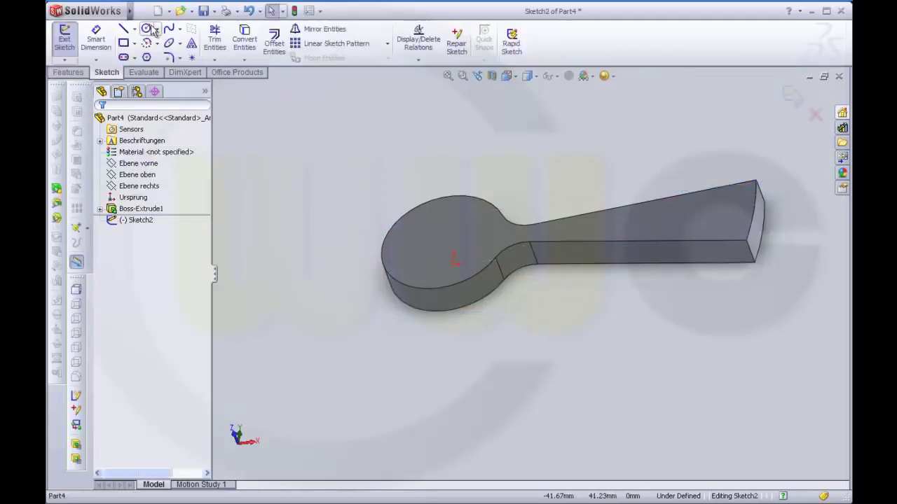
{"action": "left_click", "coordinate": [146, 29]}
{"action": "left_click", "coordinate": [454, 261]}
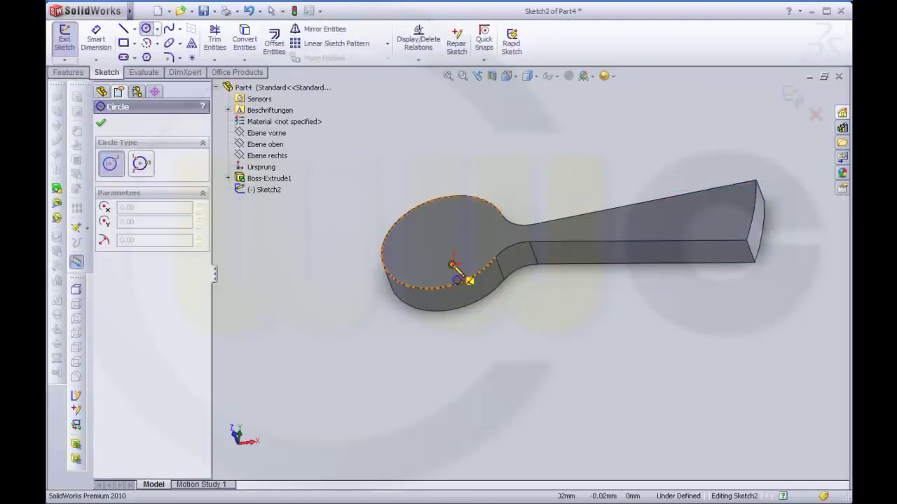
{"action": "left_click", "coordinate": [684, 312]}
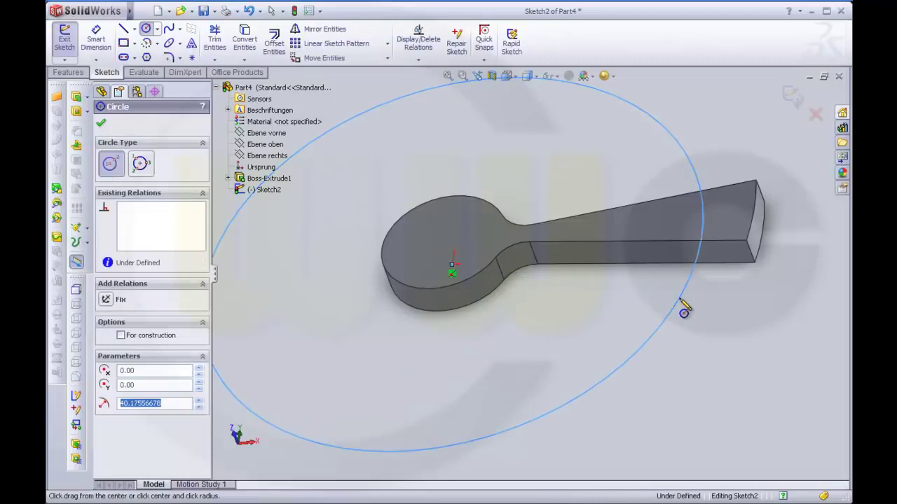
{"action": "type", "text": "50"}
{"action": "key", "text": "Return"}
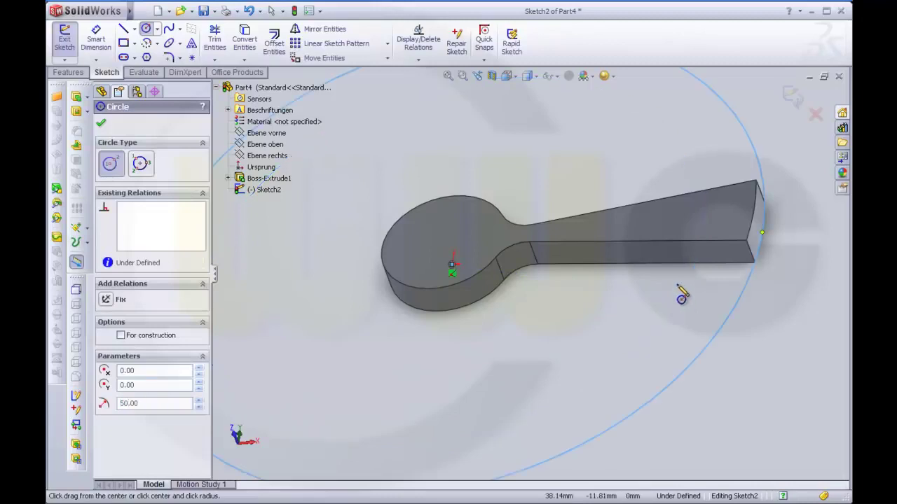
{"action": "left_click", "coordinate": [102, 125]}
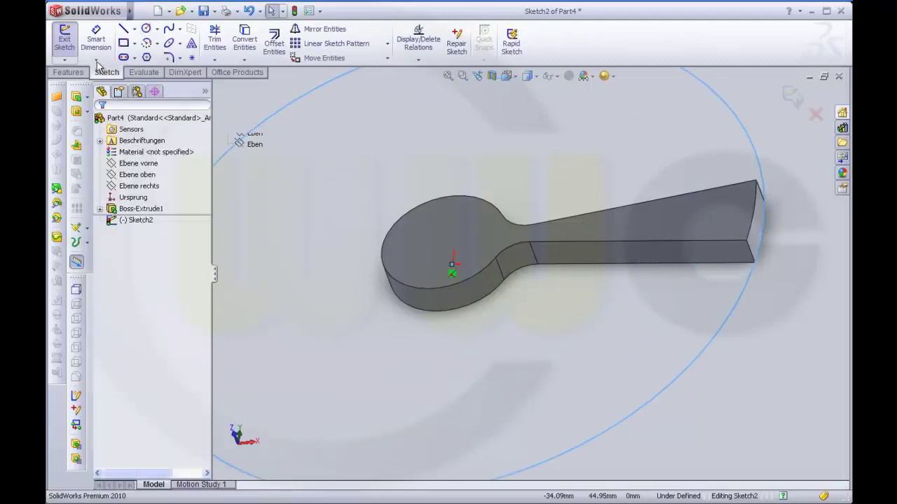
Dimension the circle Ø100 and confirm the helix with 100 mm pitch.
{"action": "left_click", "coordinate": [96, 39]}
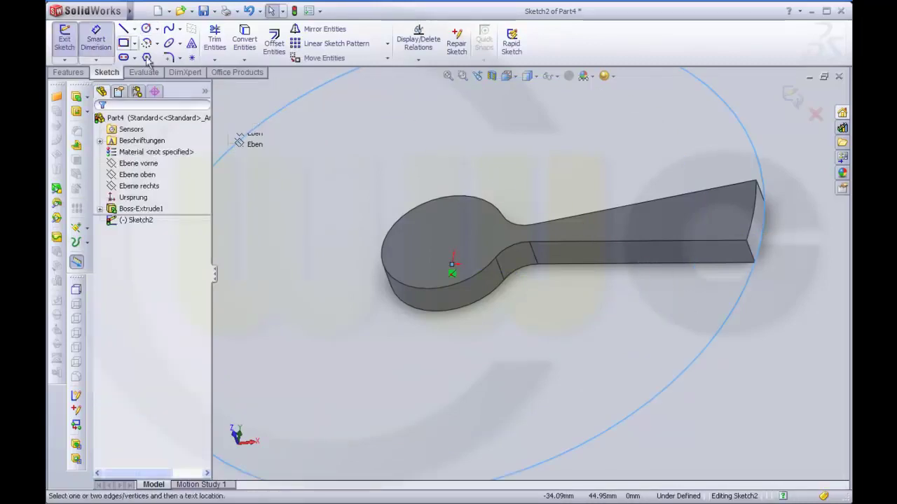
{"action": "left_click", "coordinate": [752, 140]}
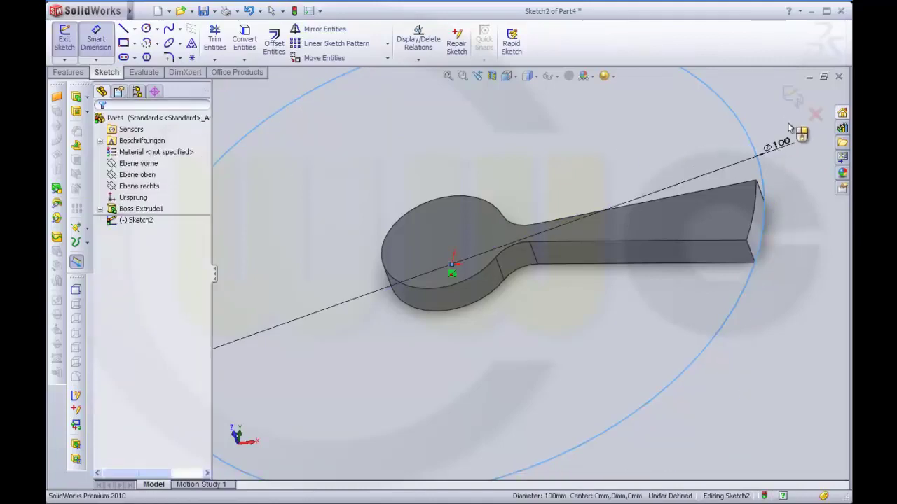
{"action": "left_click", "coordinate": [795, 133]}
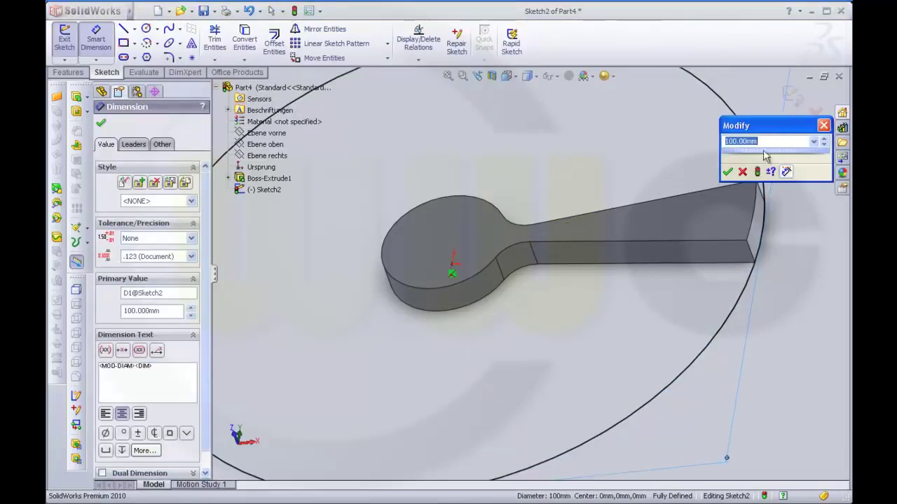
{"action": "left_click", "coordinate": [728, 172]}
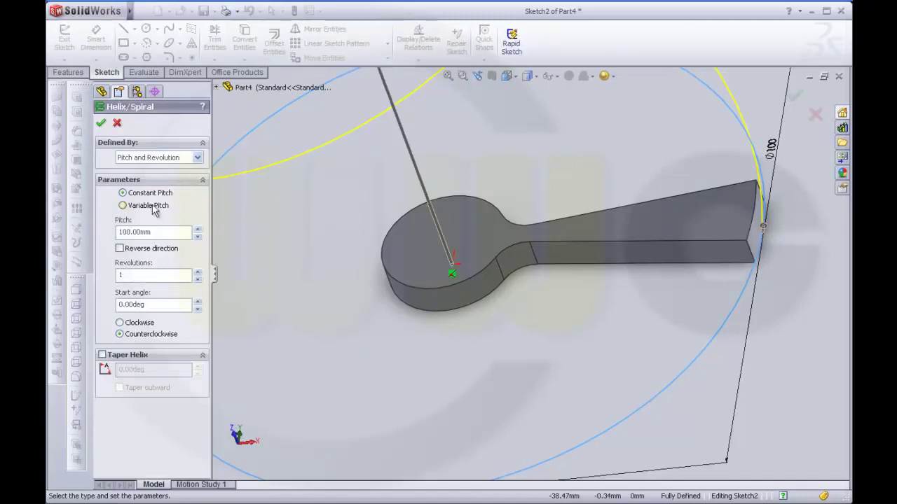
{"action": "left_click", "coordinate": [100, 124]}
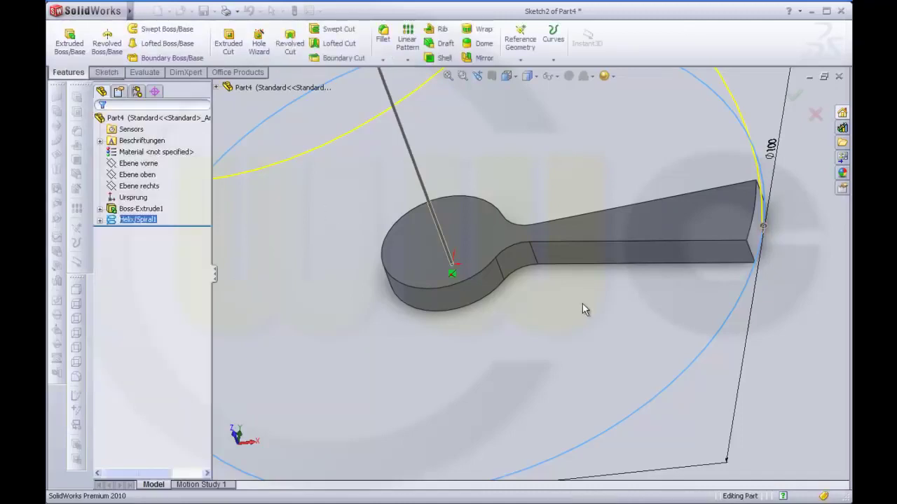
{"action": "scroll", "coordinate": [583, 304], "scroll_direction": "up", "scroll_amount": 5}
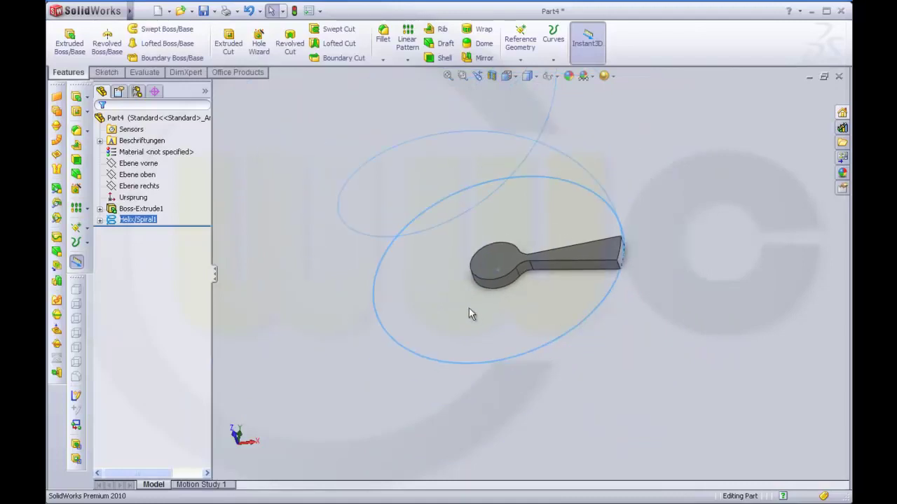
{"action": "middle_click_drag", "start_coordinate": [468, 309], "coordinate": [440, 273]}
{"action": "scroll", "coordinate": [532, 266], "scroll_direction": "up", "scroll_amount": 1}
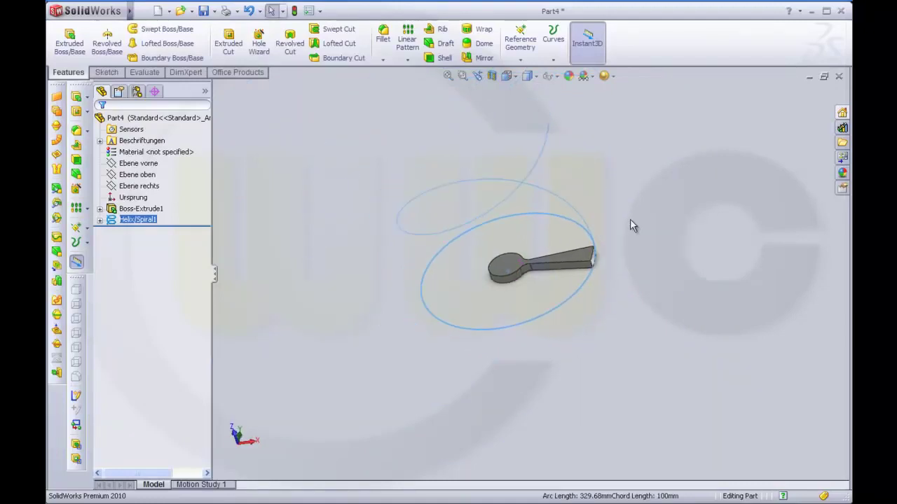
{"action": "left_click", "coordinate": [363, 133]}
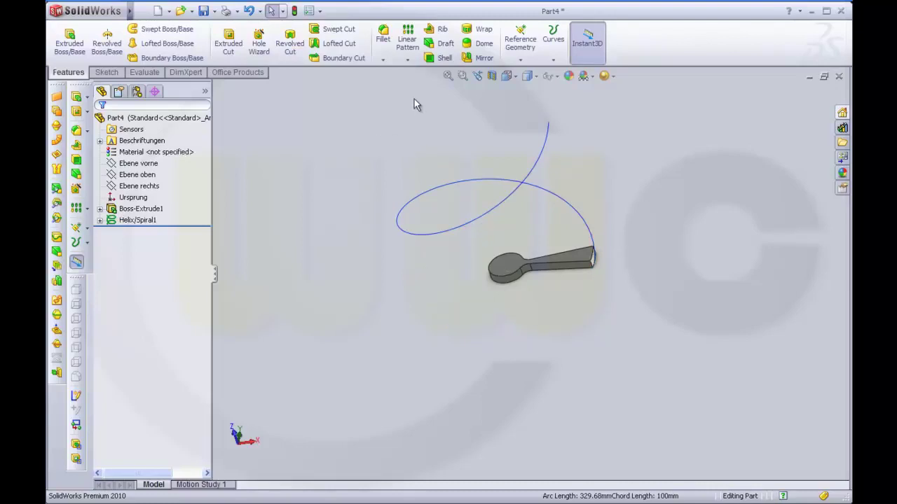
{"action": "left_click", "coordinate": [407, 60]}
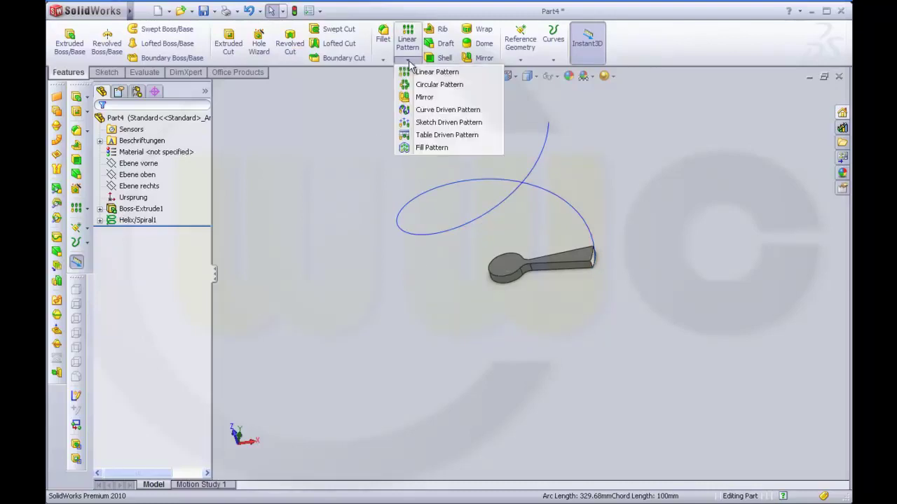
Create a curve-driven pattern along Helix/Spiral1 repeating Boss-Extrude1.
{"action": "left_click", "coordinate": [424, 110]}
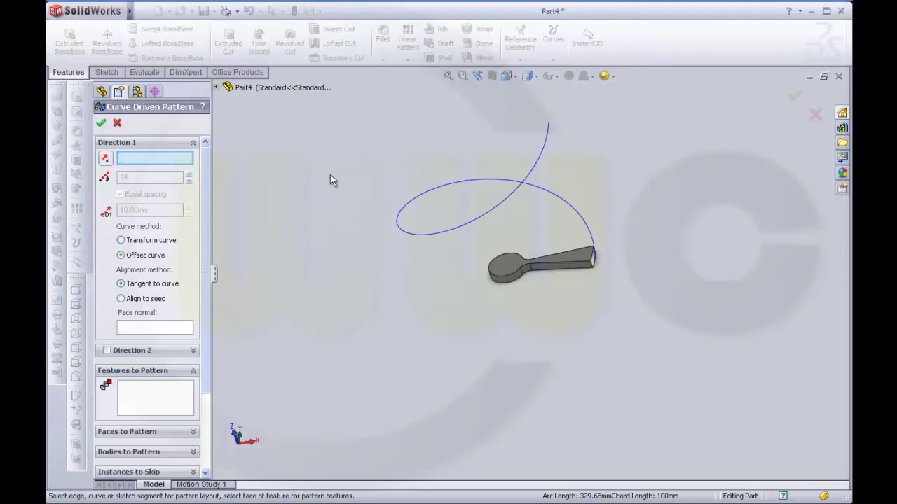
{"action": "left_click", "coordinate": [217, 87]}
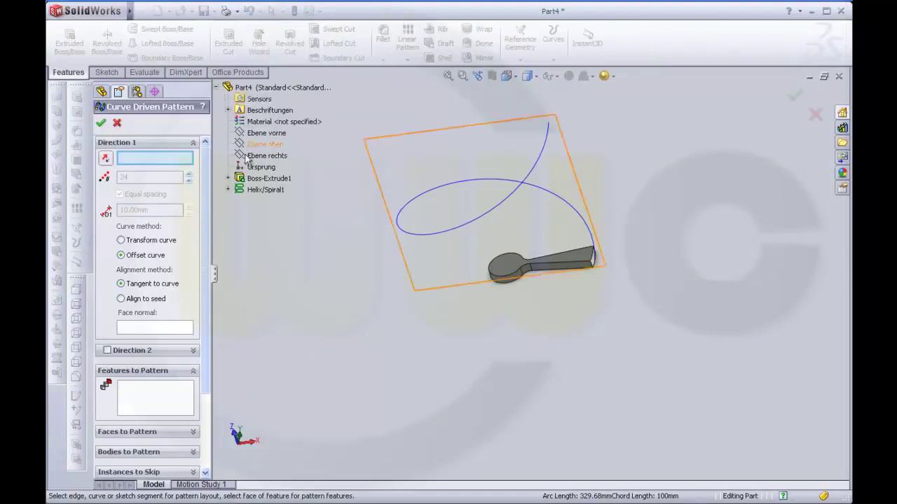
{"action": "left_click", "coordinate": [266, 190]}
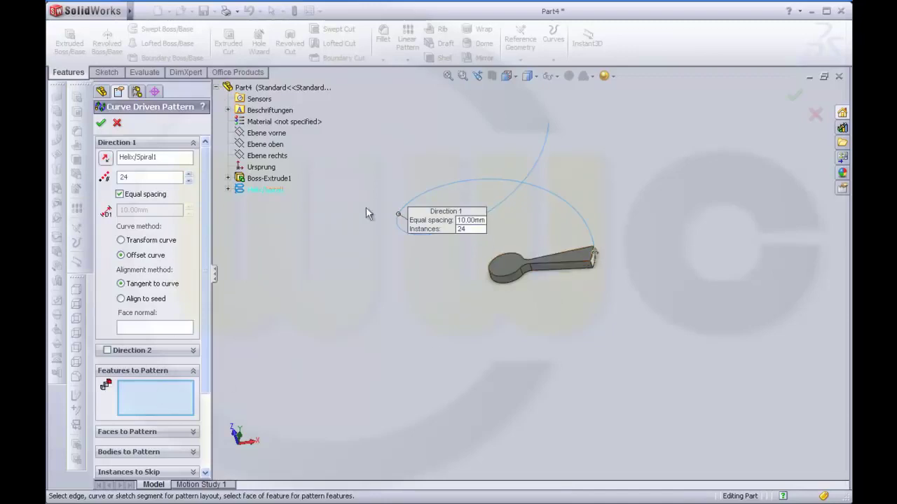
{"action": "left_click", "coordinate": [279, 179]}
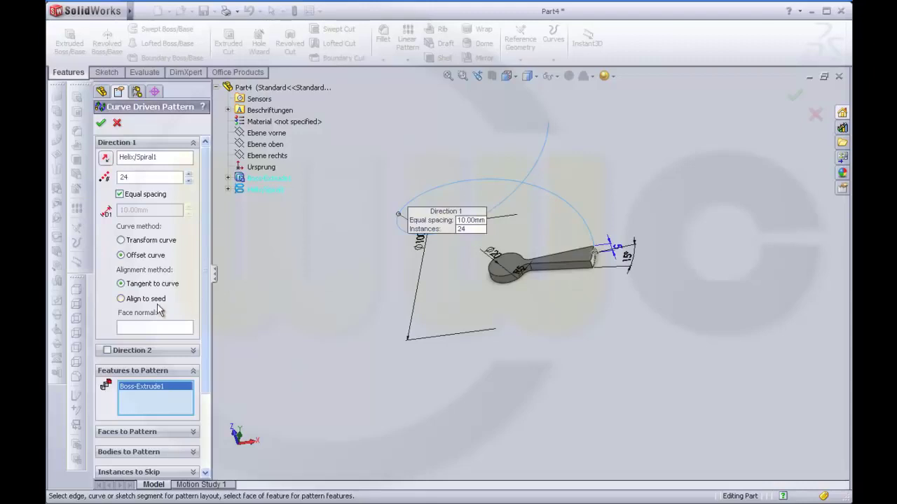
Pick the spoon face as the face normal and review the 24-instance pattern preview.
{"action": "scroll", "coordinate": [200, 330], "scroll_direction": "down", "scroll_amount": 2}
{"action": "scroll", "coordinate": [197, 371], "scroll_direction": "down", "scroll_amount": 2}
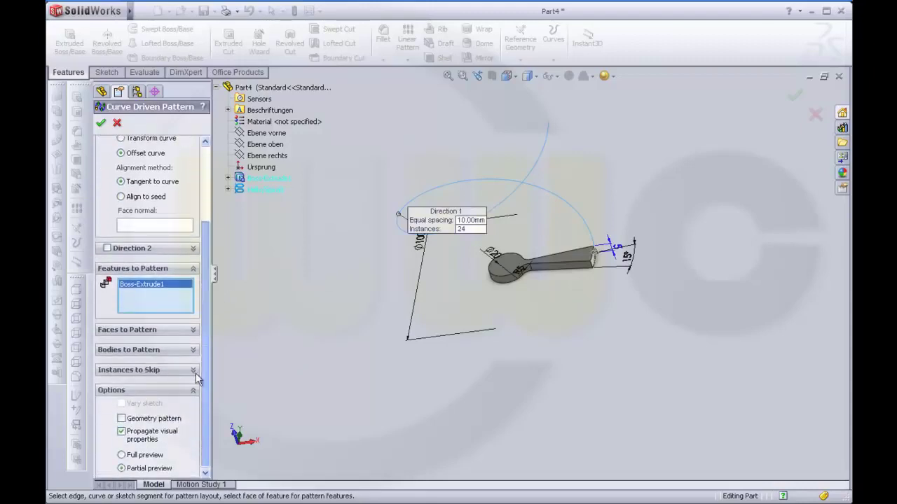
{"action": "scroll", "coordinate": [196, 384], "scroll_direction": "up", "scroll_amount": 2}
{"action": "scroll", "coordinate": [200, 351], "scroll_direction": "up", "scroll_amount": 2}
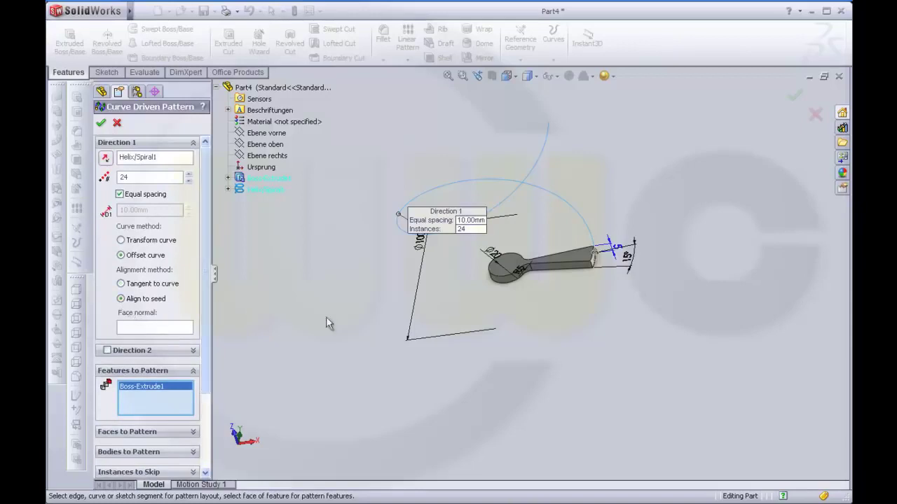
{"action": "mouse_move", "coordinate": [326, 318]}
{"action": "middle_mouse_down"}
{"action": "mouse_move", "coordinate": [551, 348]}
{"action": "mouse_move", "coordinate": [568, 324]}
{"action": "middle_mouse_up"}
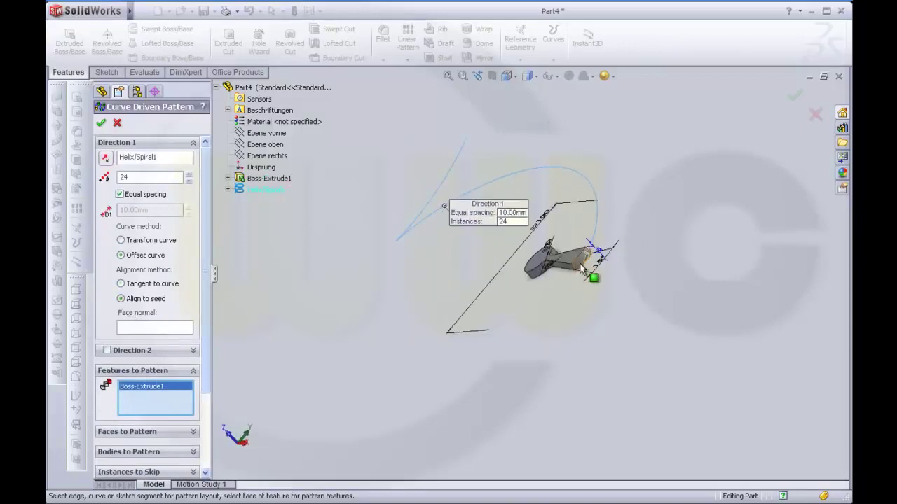
{"action": "left_click", "coordinate": [168, 329]}
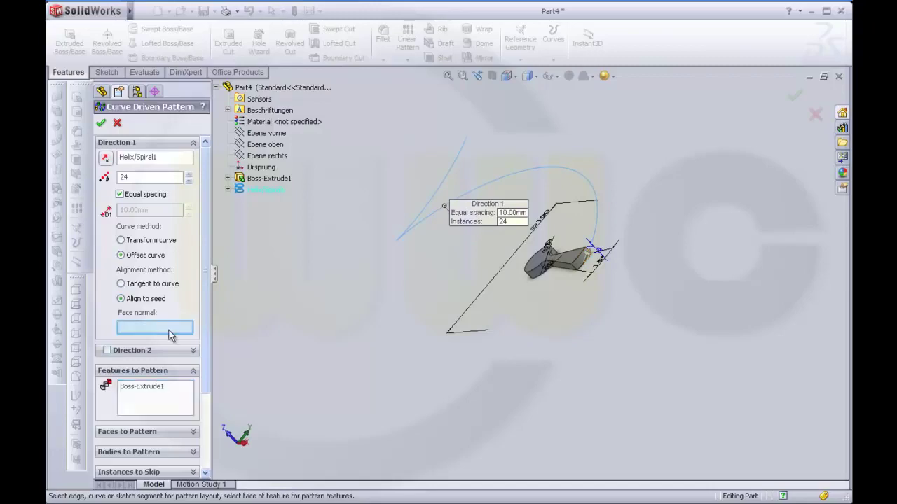
{"action": "left_click", "coordinate": [580, 270]}
{"action": "mouse_move", "coordinate": [292, 306]}
{"action": "middle_mouse_down"}
{"action": "mouse_move", "coordinate": [320, 286]}
{"action": "mouse_move", "coordinate": [613, 292]}
{"action": "mouse_move", "coordinate": [638, 310]}
{"action": "mouse_move", "coordinate": [643, 337]}
{"action": "mouse_move", "coordinate": [588, 308]}
{"action": "middle_mouse_up"}
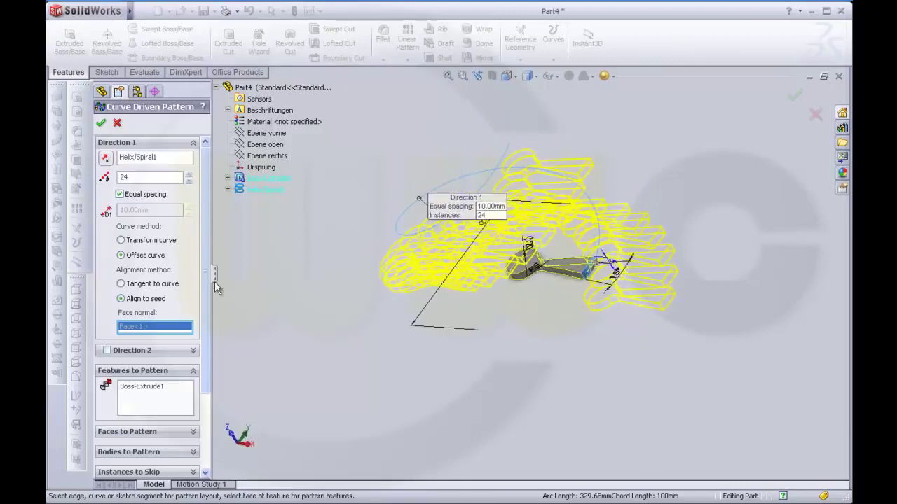
Align the 24 spoon copies tangent to the helix curve and check the spiral preview.
{"action": "left_click", "coordinate": [121, 284]}
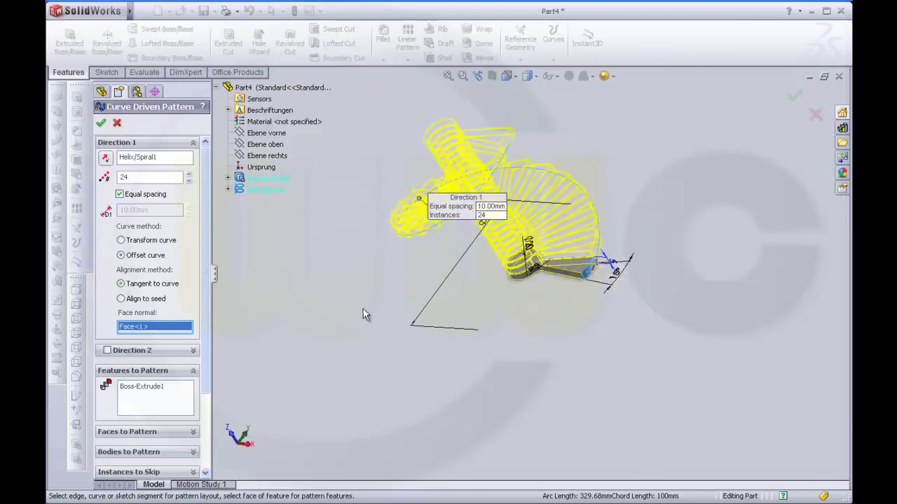
{"action": "mouse_move", "coordinate": [362, 309]}
{"action": "middle_mouse_down"}
{"action": "mouse_move", "coordinate": [356, 268]}
{"action": "mouse_move", "coordinate": [342, 262]}
{"action": "mouse_move", "coordinate": [356, 267]}
{"action": "mouse_move", "coordinate": [330, 264]}
{"action": "middle_mouse_up"}
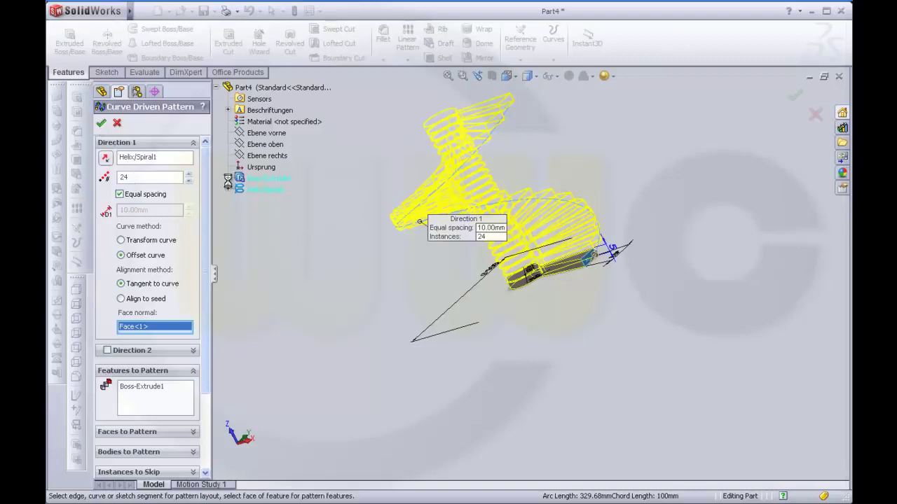
{"action": "mouse_move", "coordinate": [437, 258]}
{"action": "middle_mouse_down"}
{"action": "mouse_move", "coordinate": [372, 297]}
{"action": "mouse_move", "coordinate": [394, 299]}
{"action": "mouse_move", "coordinate": [383, 304]}
{"action": "mouse_move", "coordinate": [402, 274]}
{"action": "mouse_move", "coordinate": [436, 310]}
{"action": "mouse_move", "coordinate": [437, 353]}
{"action": "mouse_move", "coordinate": [452, 340]}
{"action": "middle_mouse_up"}
{"action": "scroll", "coordinate": [524, 181], "scroll_direction": "down", "scroll_amount": 1}
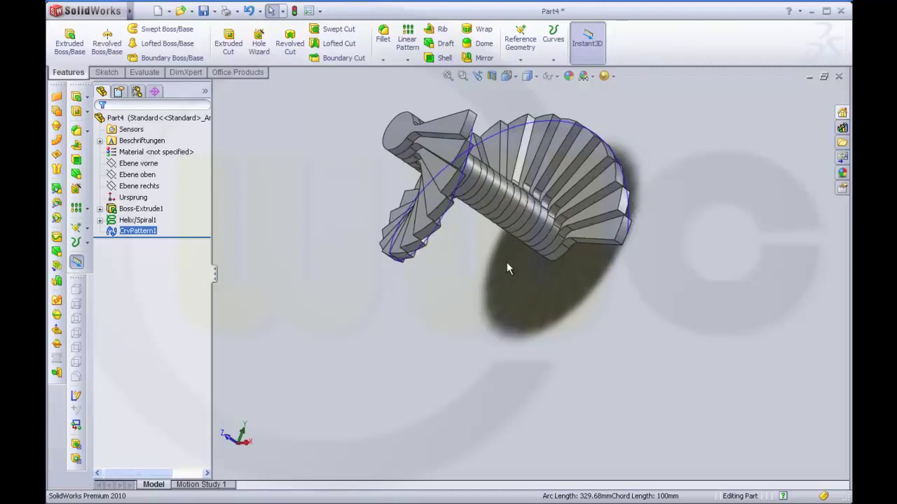
{"action": "scroll", "coordinate": [525, 181], "scroll_direction": "down", "scroll_amount": 1}
{"action": "scroll", "coordinate": [524, 181], "scroll_direction": "down", "scroll_amount": 1}
{"action": "scroll", "coordinate": [522, 182], "scroll_direction": "down", "scroll_amount": 1}
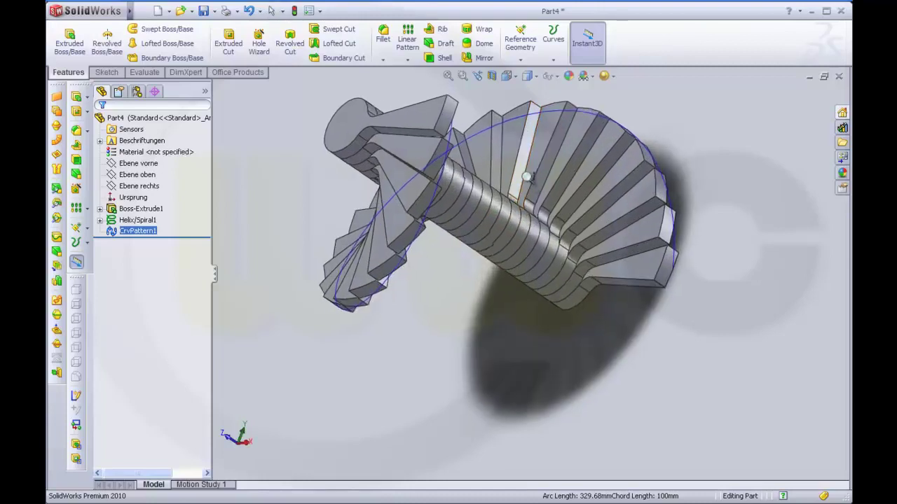
{"action": "scroll", "coordinate": [536, 194], "scroll_direction": "up", "scroll_amount": 1}
{"action": "mouse_move", "coordinate": [516, 206]}
{"action": "middle_mouse_down", "text": "ctrl"}
{"action": "mouse_move", "coordinate": [521, 273]}
{"action": "mouse_move", "coordinate": [502, 276]}
{"action": "middle_mouse_up", "text": "ctrl"}
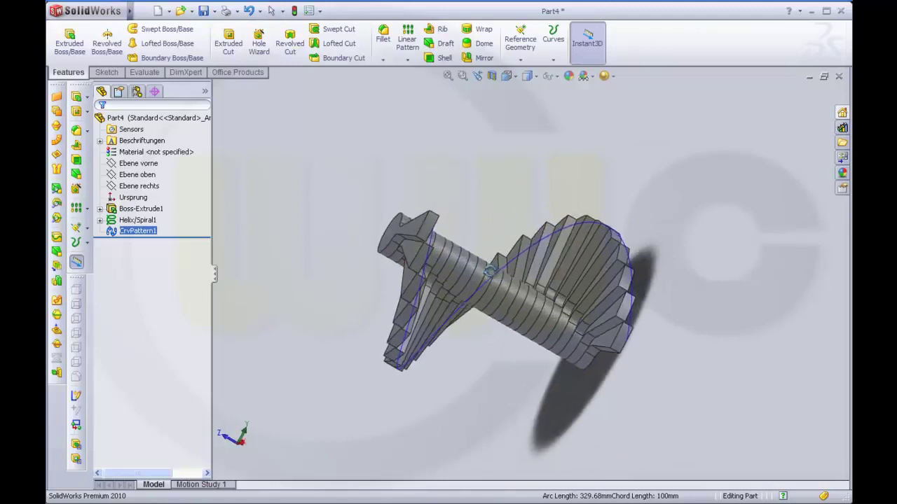
{"action": "scroll", "coordinate": [503, 276], "scroll_direction": "down", "scroll_amount": 2}
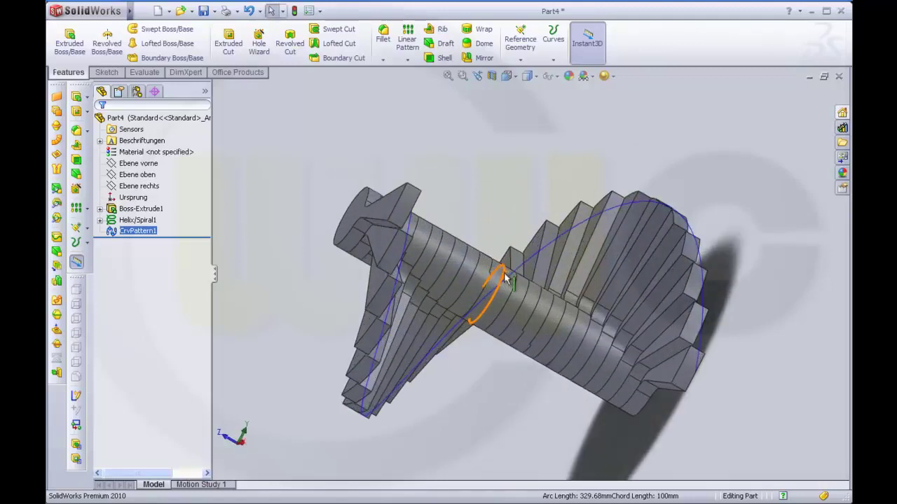
{"action": "scroll", "coordinate": [504, 275], "scroll_direction": "down", "scroll_amount": 2}
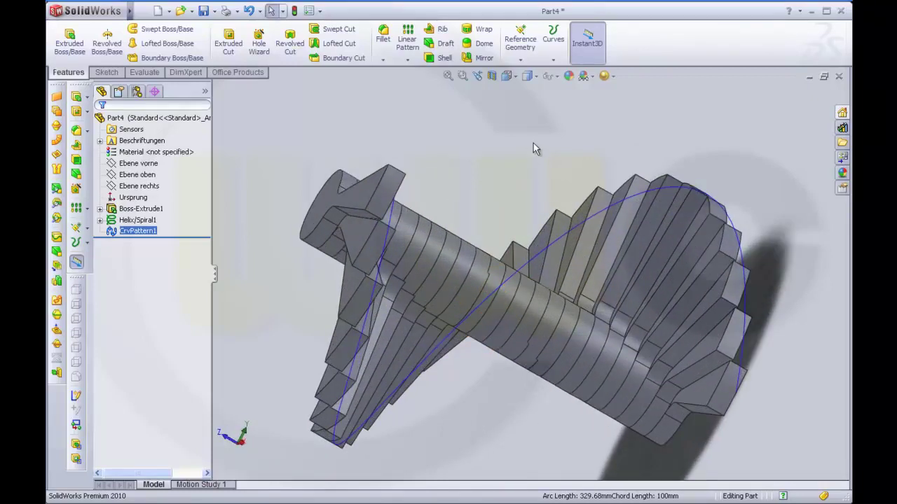